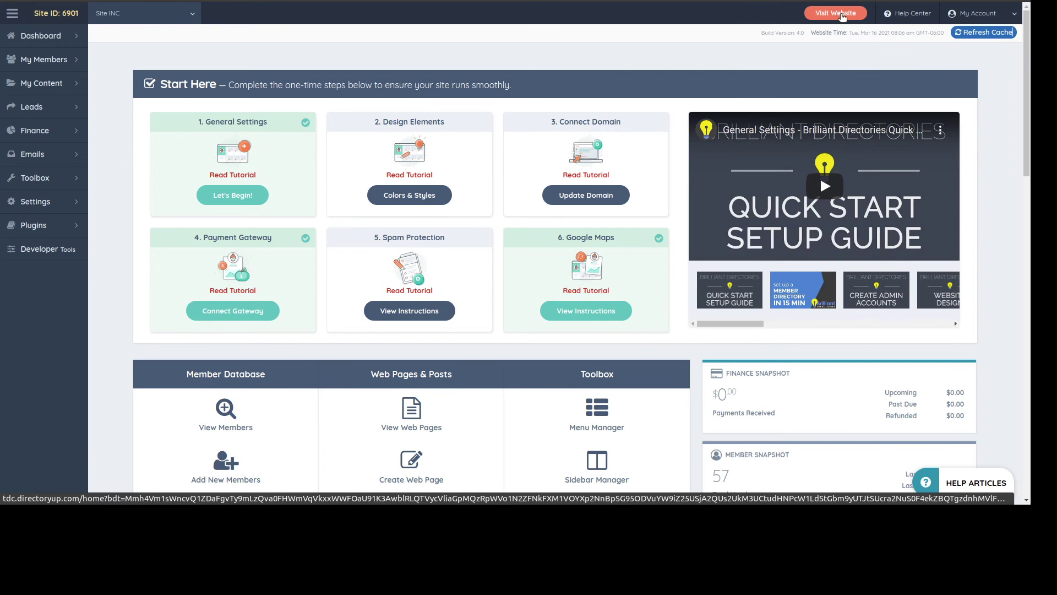
Go from the admin dashboard to the front-end homepage via Visit Website.
{"action": "mouse_move", "coordinate": [63, 41]}
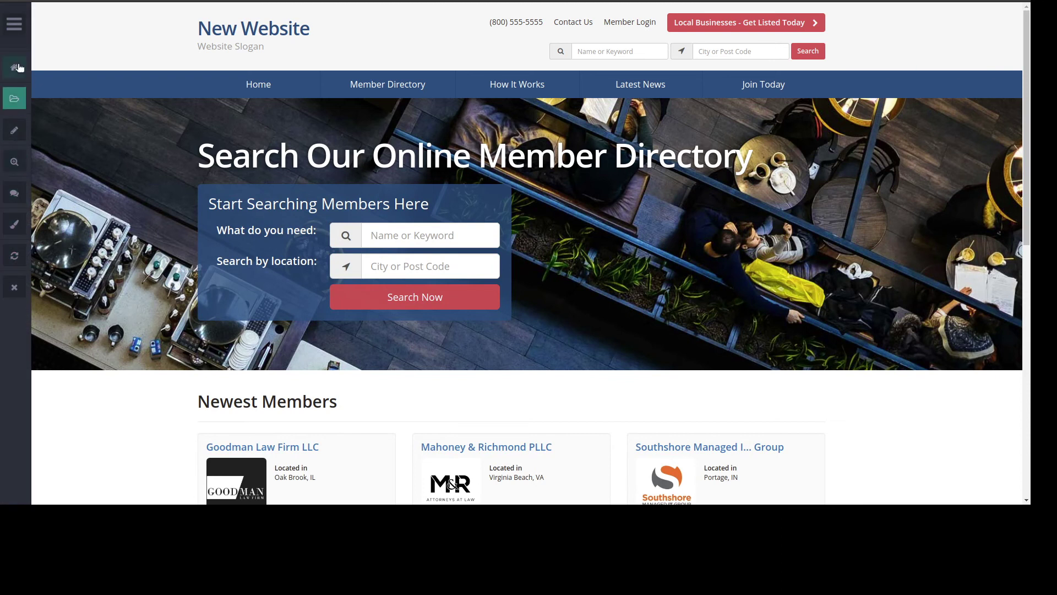
Expand the admin bar over the live homepage to reveal its labelled tools.
{"action": "left_click", "coordinate": [15, 25]}
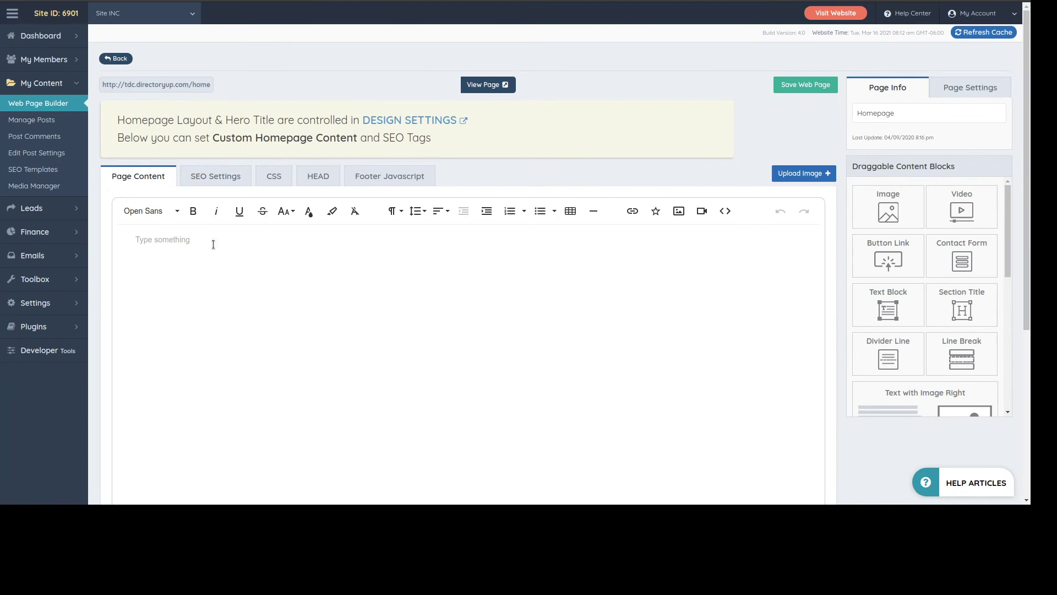
{"action": "scroll", "coordinate": [328, 246], "scroll_direction": "down", "scroll_amount": 2}
{"action": "scroll", "coordinate": [331, 267], "scroll_direction": "up", "scroll_amount": 2}
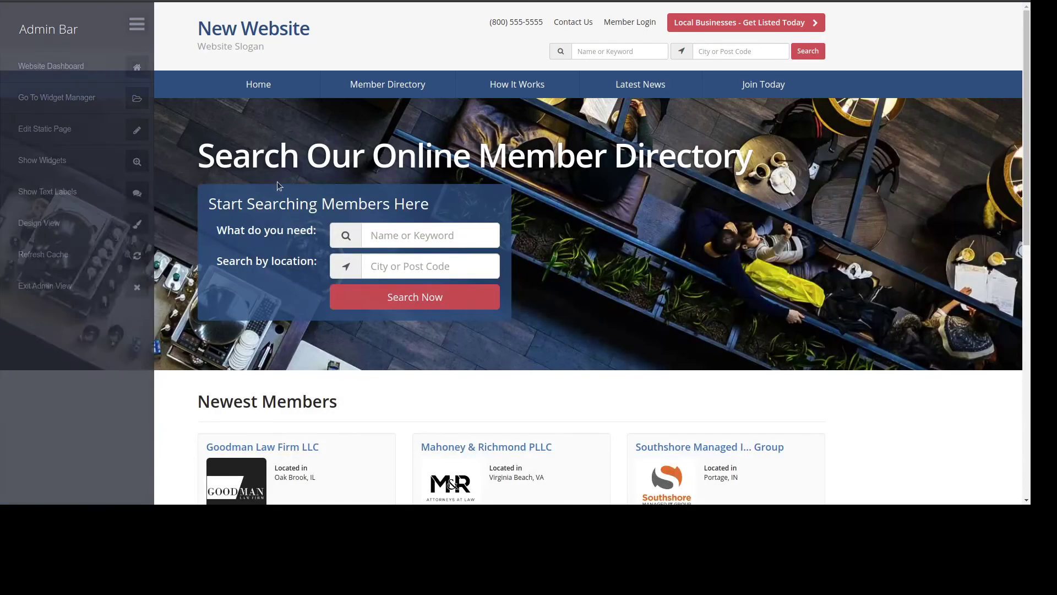
{"action": "left_click", "coordinate": [63, 194]}
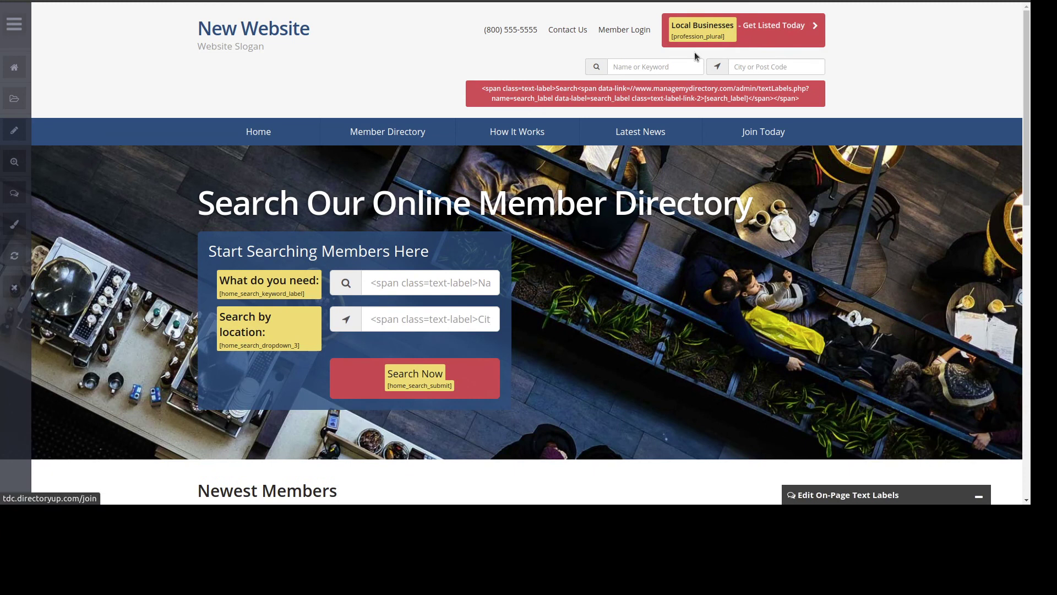
{"action": "left_click", "coordinate": [272, 295]}
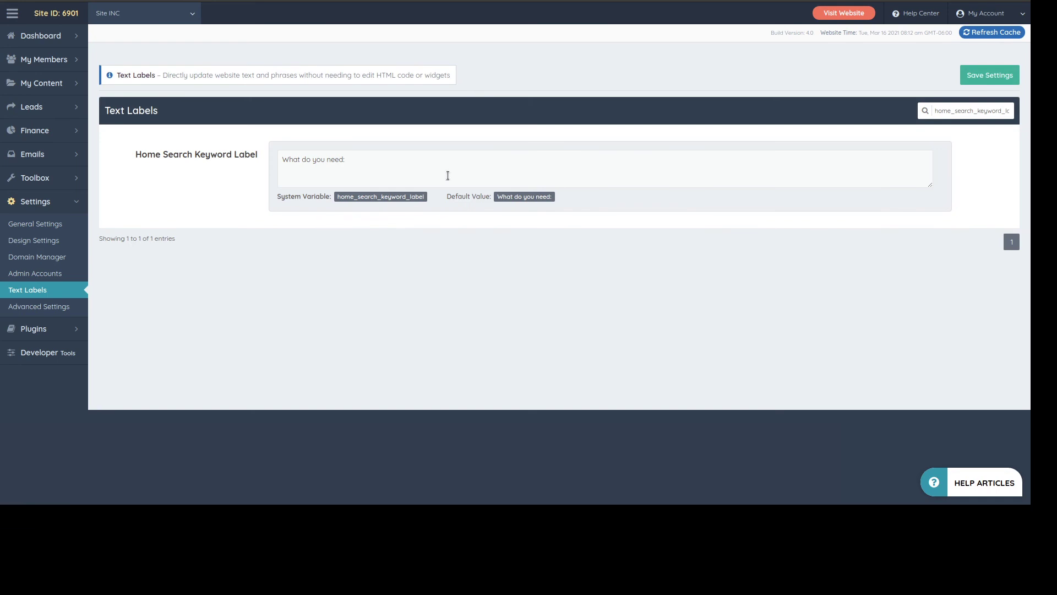
{"action": "left_click_drag", "start_coordinate": [393, 162], "coordinate": [224, 146]}
{"action": "left_click", "coordinate": [395, 167]}
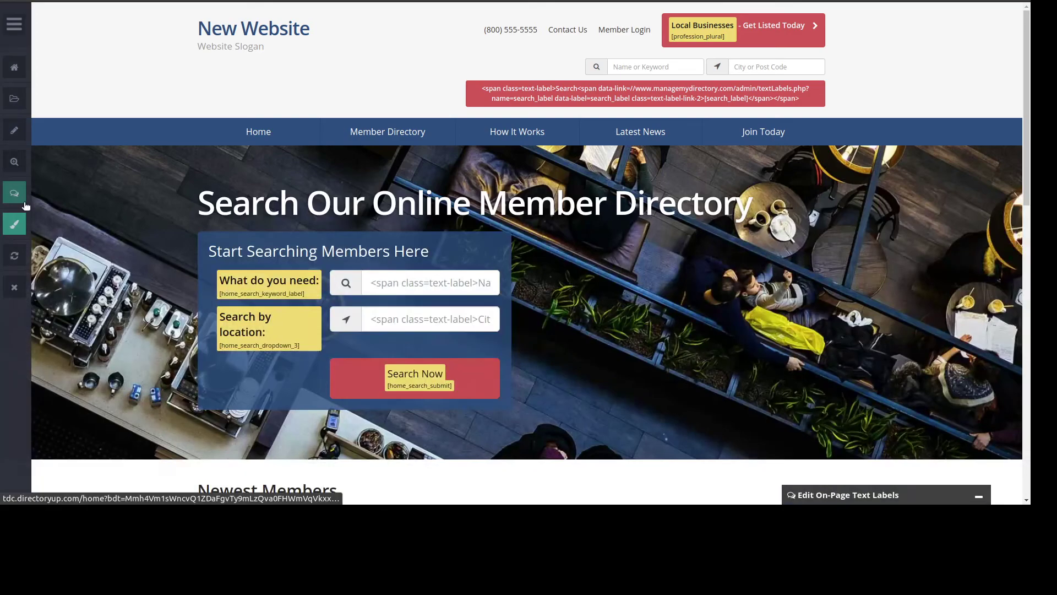
{"action": "left_click", "coordinate": [21, 199]}
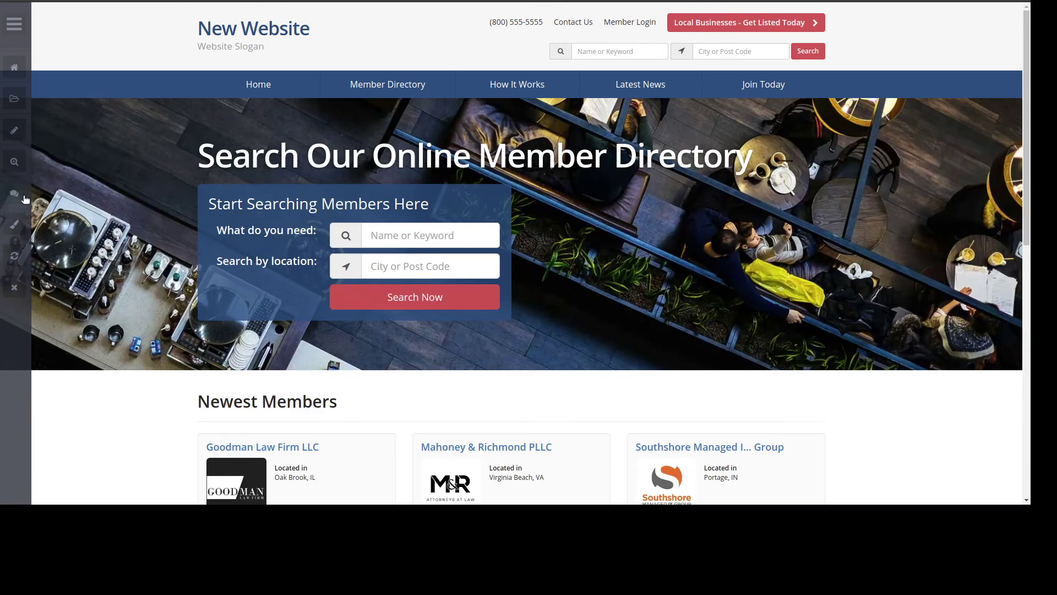
Turn on Show Widgets from the admin bar so every homepage widget is outlined.
{"action": "left_click", "coordinate": [14, 24]}
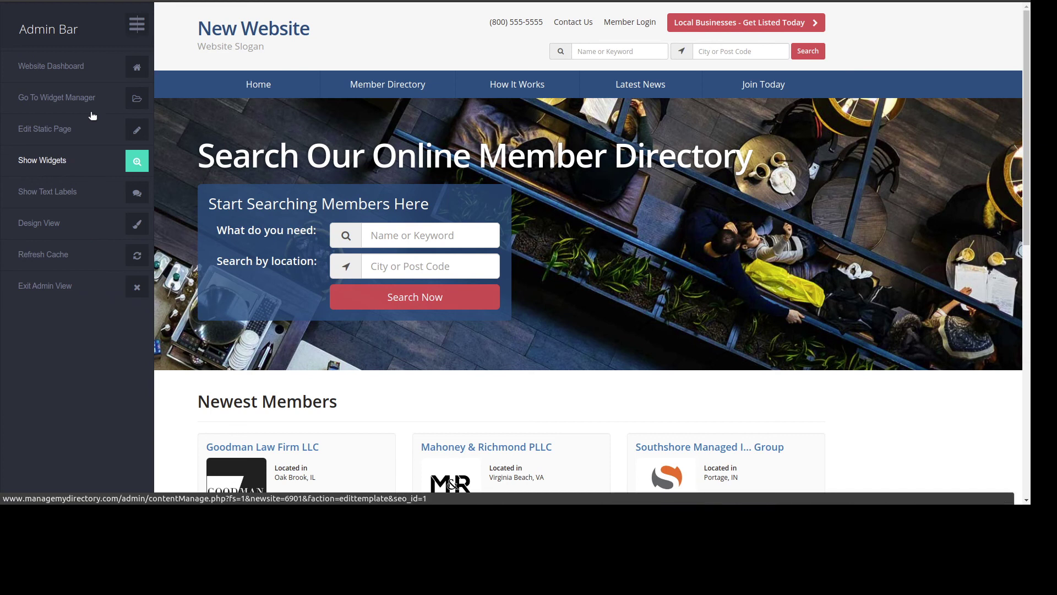
{"action": "left_click", "coordinate": [137, 23]}
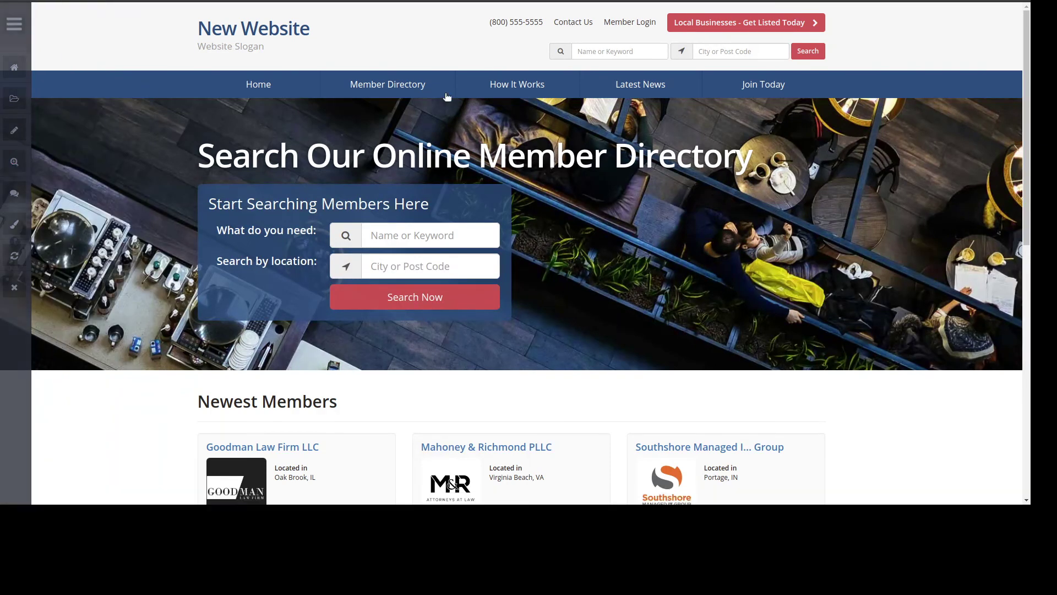
{"action": "left_click", "coordinate": [220, 48]}
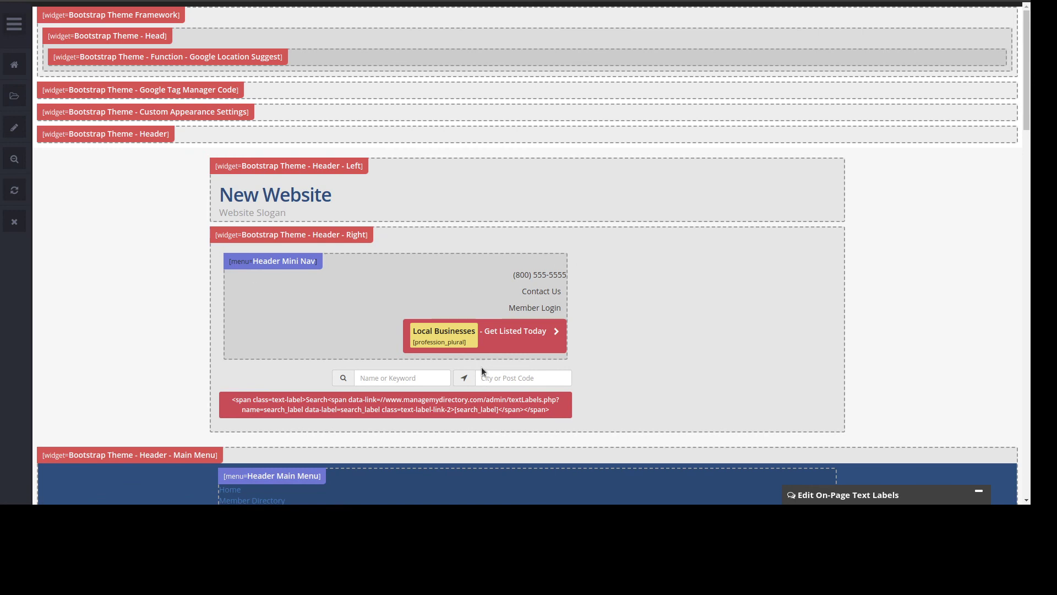
Scroll through the labelled widgets down to About Website and the footer.
{"action": "scroll", "coordinate": [647, 209], "scroll_direction": "down", "scroll_amount": 6}
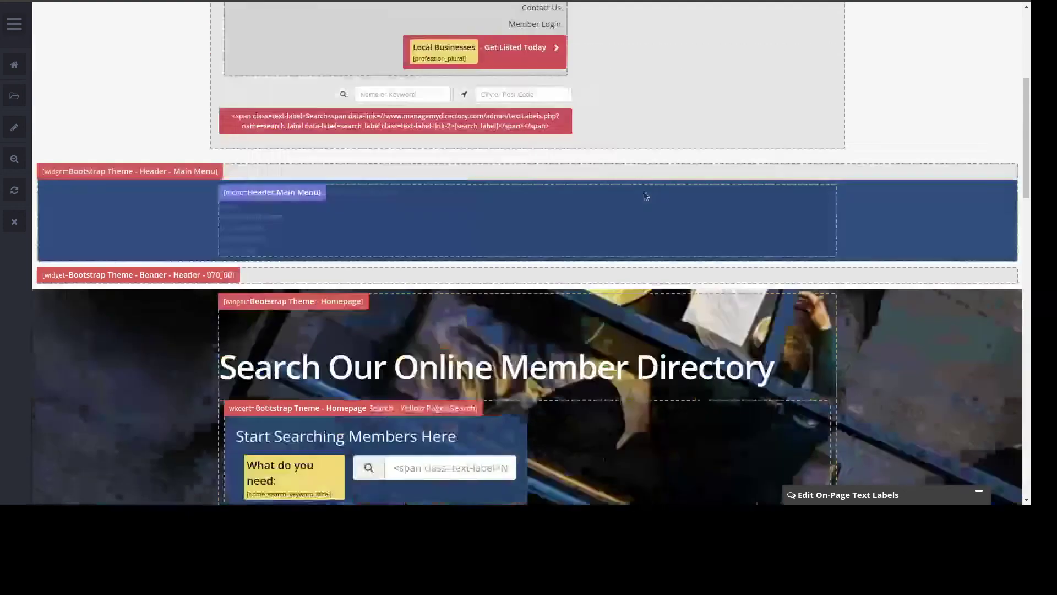
{"action": "scroll", "coordinate": [389, 197], "scroll_direction": "down", "scroll_amount": 4}
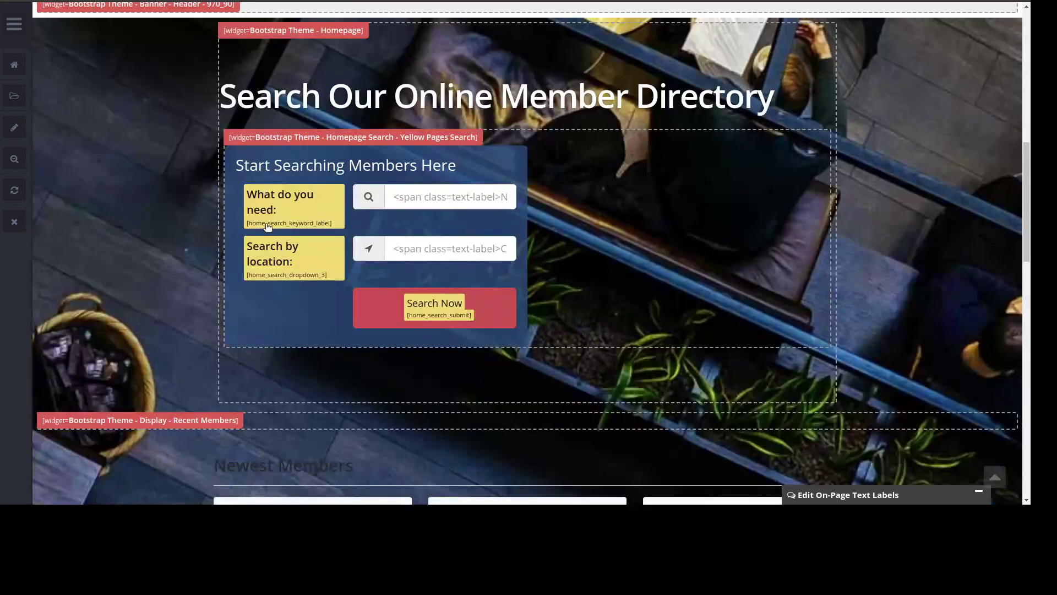
{"action": "scroll", "coordinate": [107, 191], "scroll_direction": "down", "scroll_amount": 12}
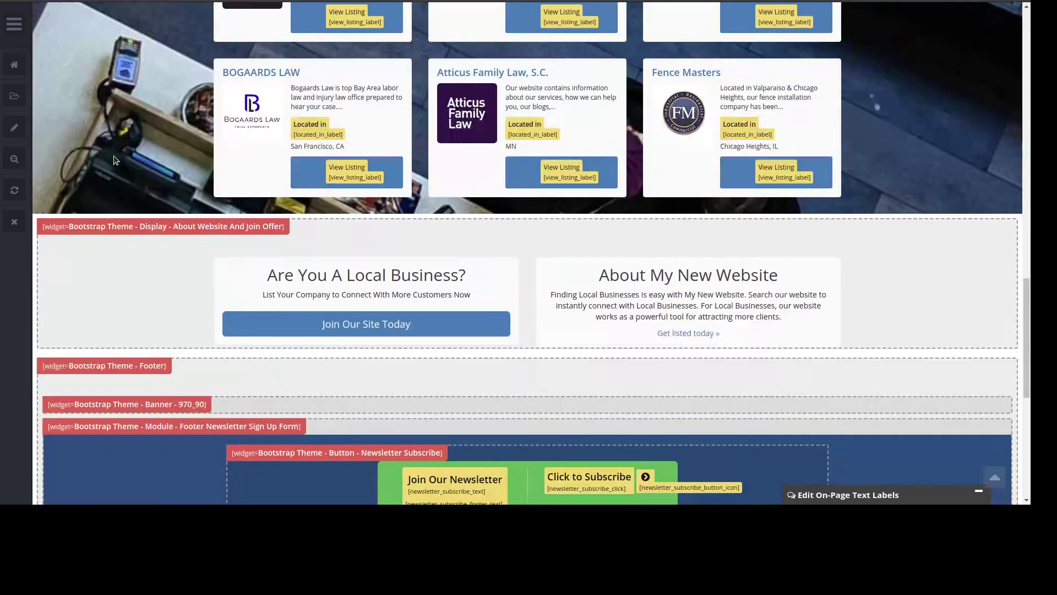
{"action": "scroll", "coordinate": [118, 147], "scroll_direction": "down", "scroll_amount": 3}
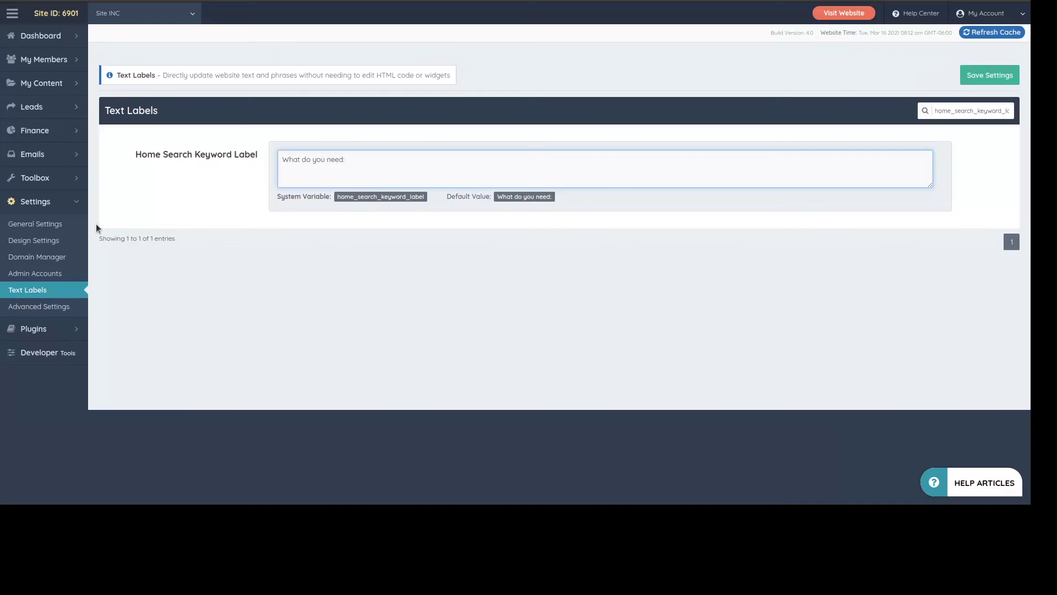
{"action": "mouse_move", "coordinate": [48, 178]}
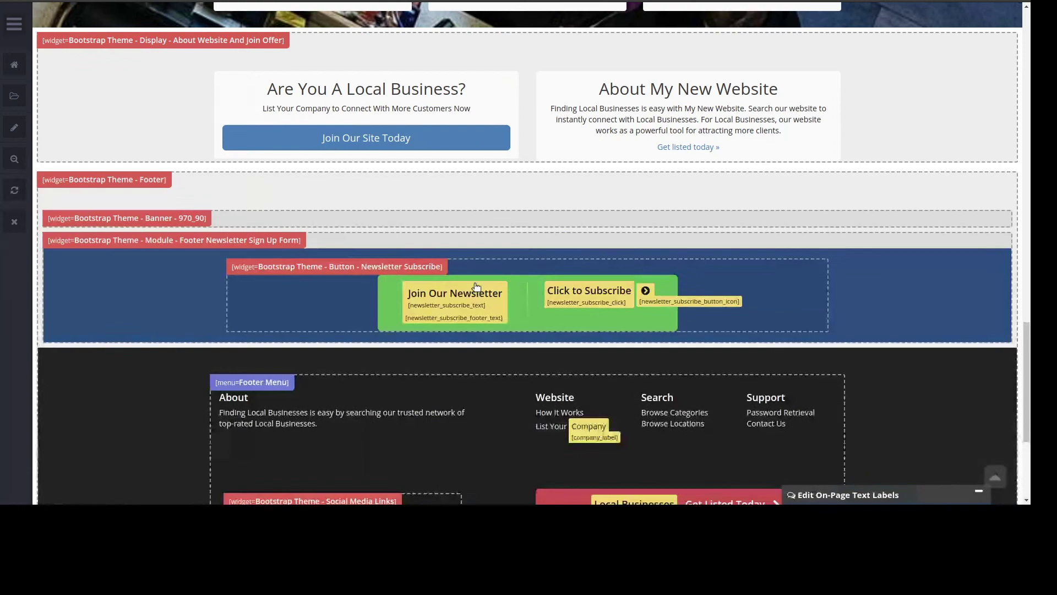
{"action": "scroll", "coordinate": [477, 284], "scroll_direction": "up", "scroll_amount": 3}
{"action": "scroll", "coordinate": [477, 282], "scroll_direction": "up", "scroll_amount": 1}
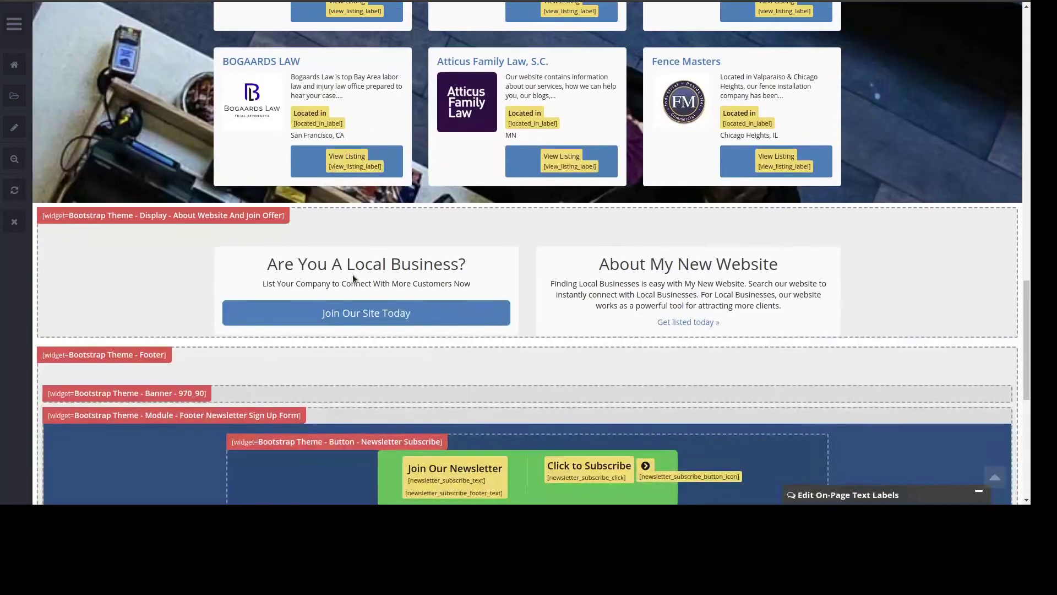
{"action": "left_click_drag", "start_coordinate": [271, 266], "coordinate": [821, 304]}
{"action": "left_click", "coordinate": [631, 265]}
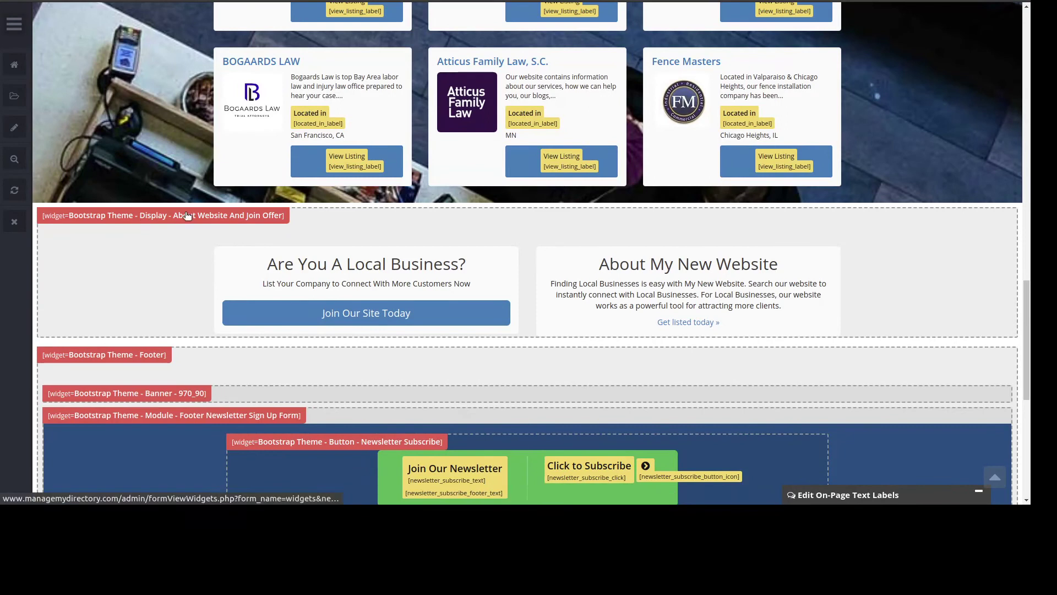
Open the About Website and Join Offer widget in its Customize code editor.
{"action": "left_click", "coordinate": [270, 214]}
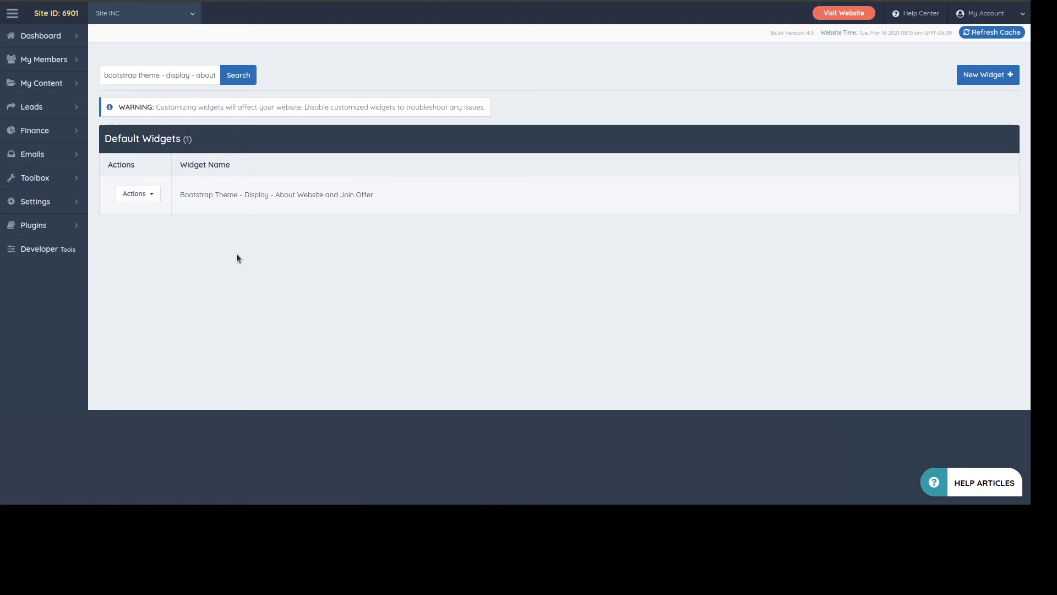
{"action": "left_click", "coordinate": [146, 196]}
{"action": "left_click", "coordinate": [220, 193]}
{"action": "left_click", "coordinate": [150, 196]}
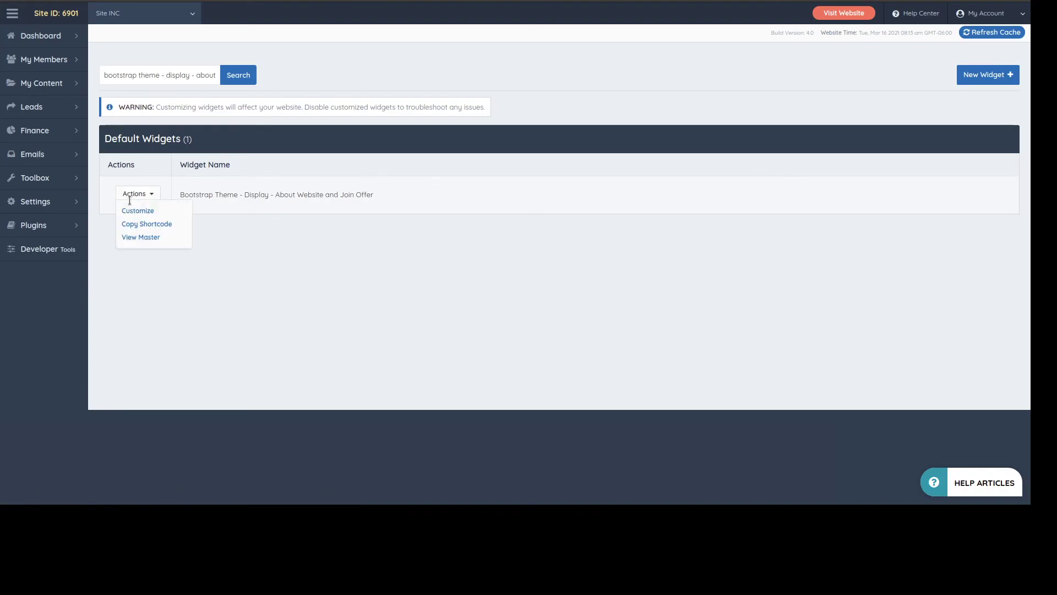
{"action": "left_click", "coordinate": [132, 213]}
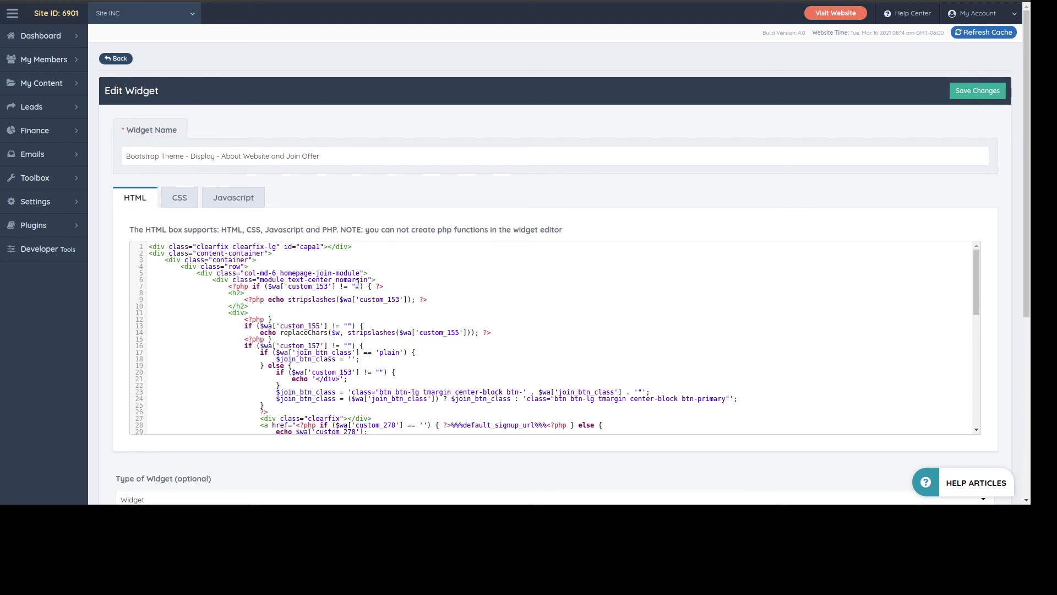
Review the widget's code and name, then go to Settings > Design Settings.
{"action": "scroll", "coordinate": [330, 279], "scroll_direction": "down", "scroll_amount": 4}
{"action": "scroll", "coordinate": [376, 329], "scroll_direction": "up", "scroll_amount": 4}
{"action": "left_click_drag", "start_coordinate": [330, 155], "coordinate": [129, 148]}
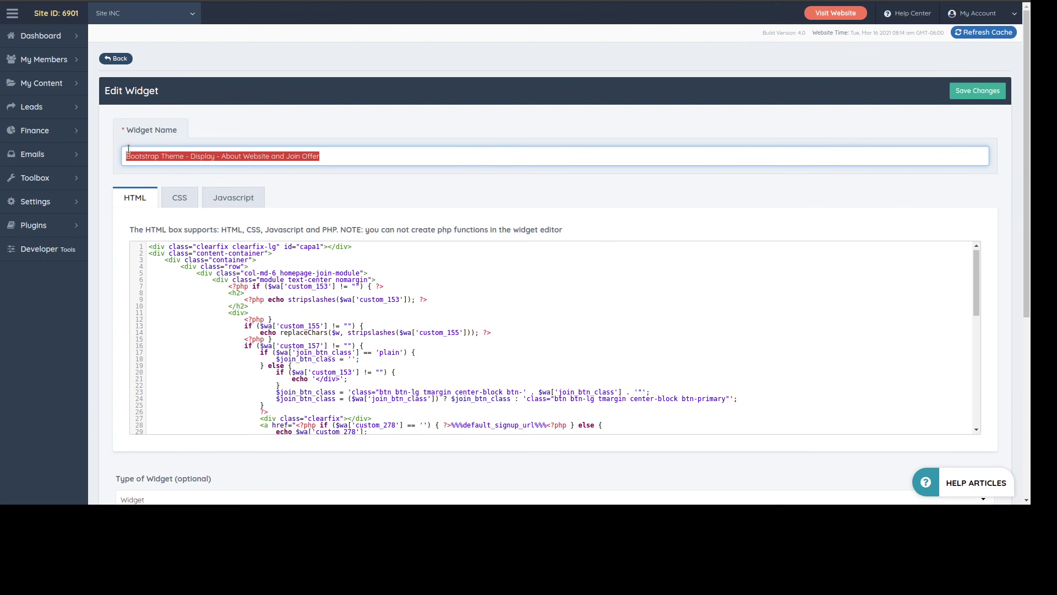
{"action": "left_click", "coordinate": [311, 159]}
{"action": "mouse_move", "coordinate": [49, 201]}
{"action": "left_click", "coordinate": [114, 220]}
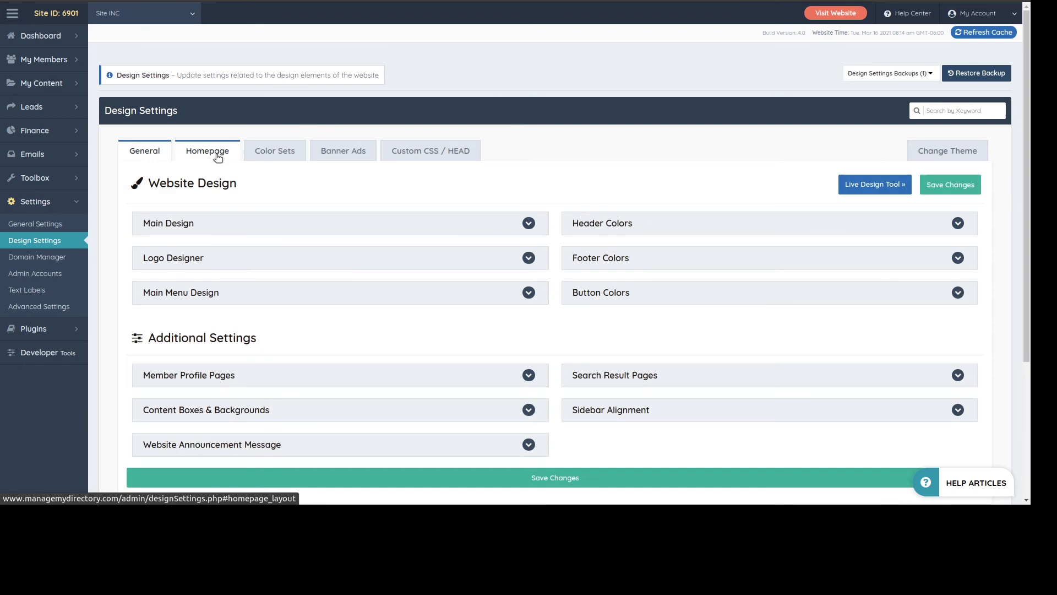
{"action": "left_click", "coordinate": [212, 150]}
{"action": "scroll", "coordinate": [209, 173], "scroll_direction": "down", "scroll_amount": 3}
{"action": "left_click", "coordinate": [187, 199]}
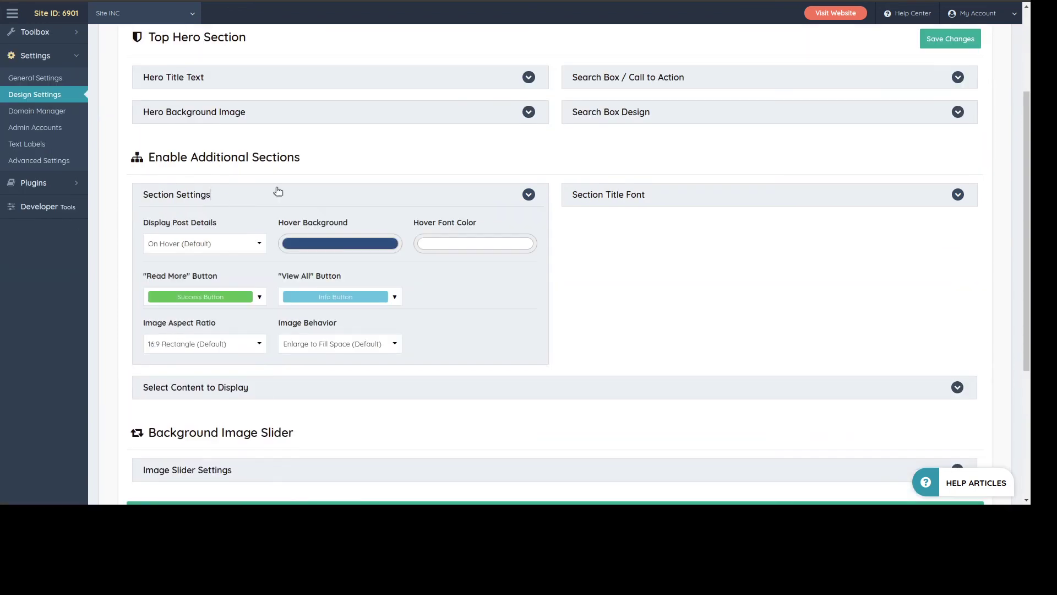
{"action": "left_click", "coordinate": [223, 298]}
{"action": "left_click", "coordinate": [341, 387]}
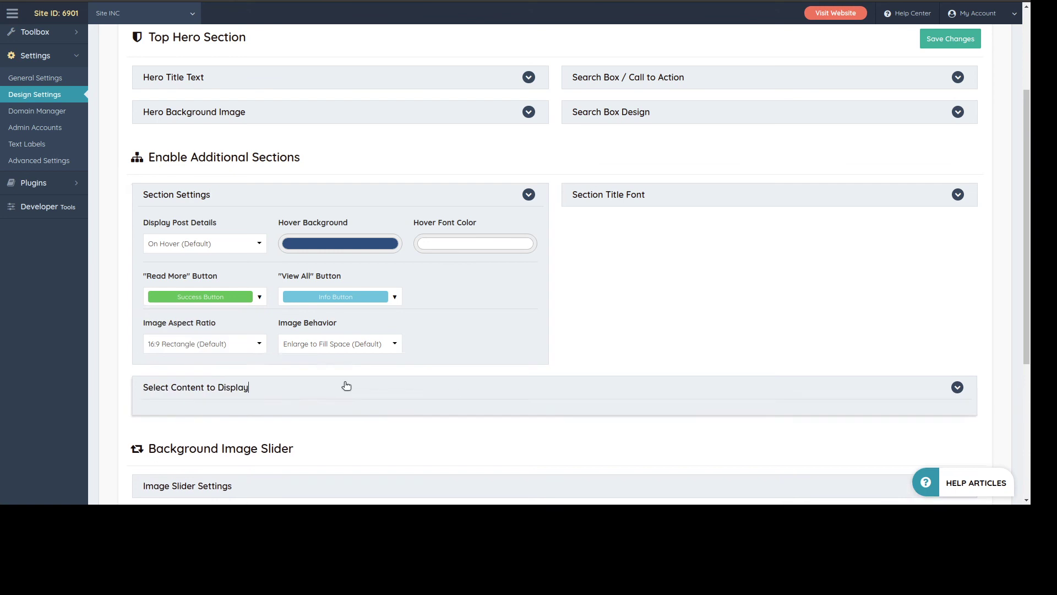
{"action": "scroll", "coordinate": [441, 264], "scroll_direction": "down", "scroll_amount": 4}
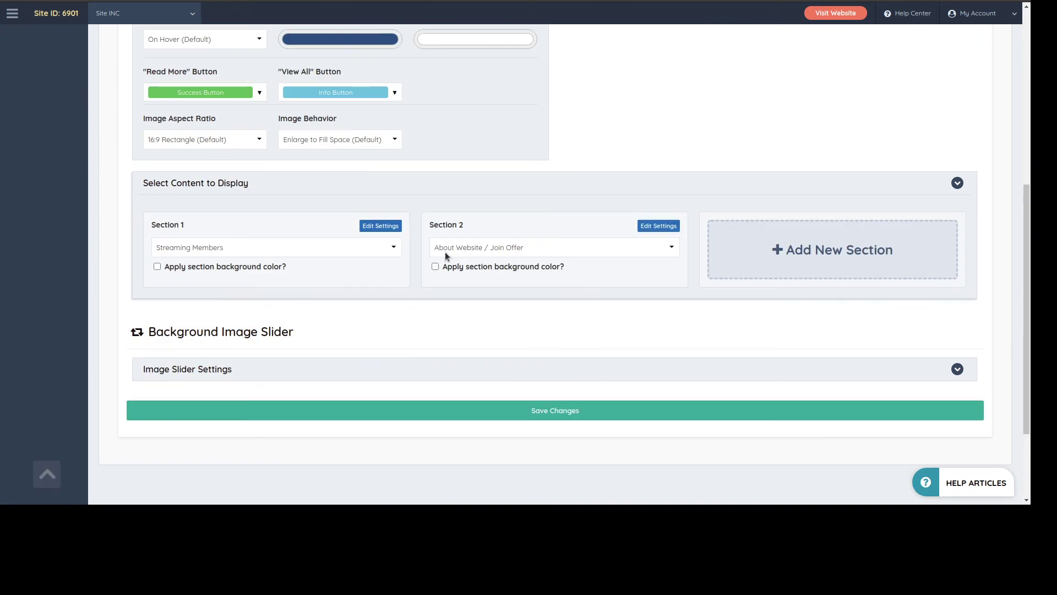
{"action": "left_click", "coordinate": [659, 226]}
{"action": "scroll", "coordinate": [330, 264], "scroll_direction": "down", "scroll_amount": 3}
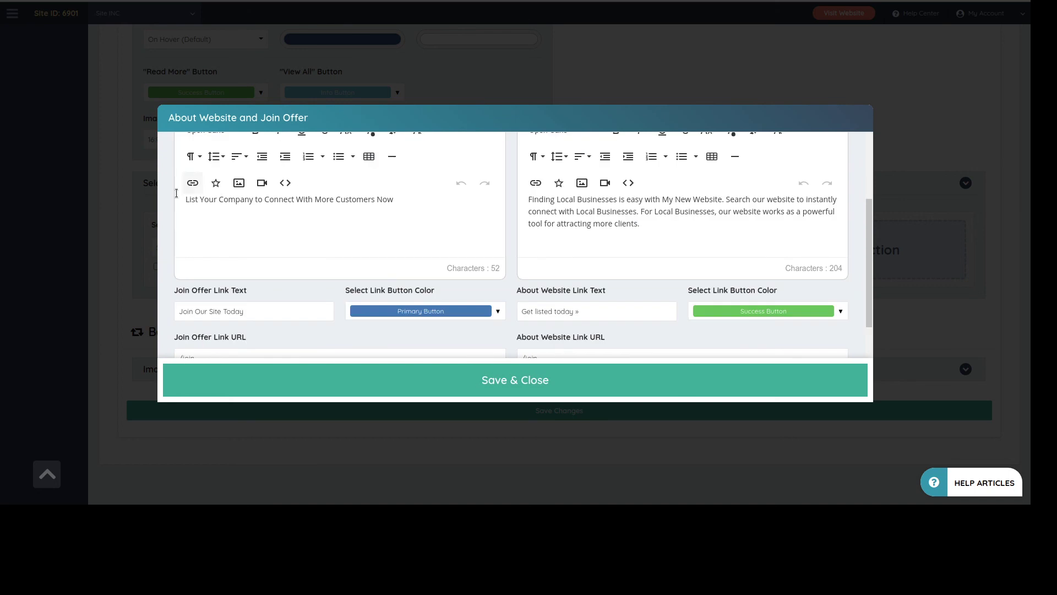
{"action": "left_click_drag", "start_coordinate": [191, 199], "coordinate": [418, 202]}
{"action": "left_click_drag", "start_coordinate": [655, 221], "coordinate": [527, 196]}
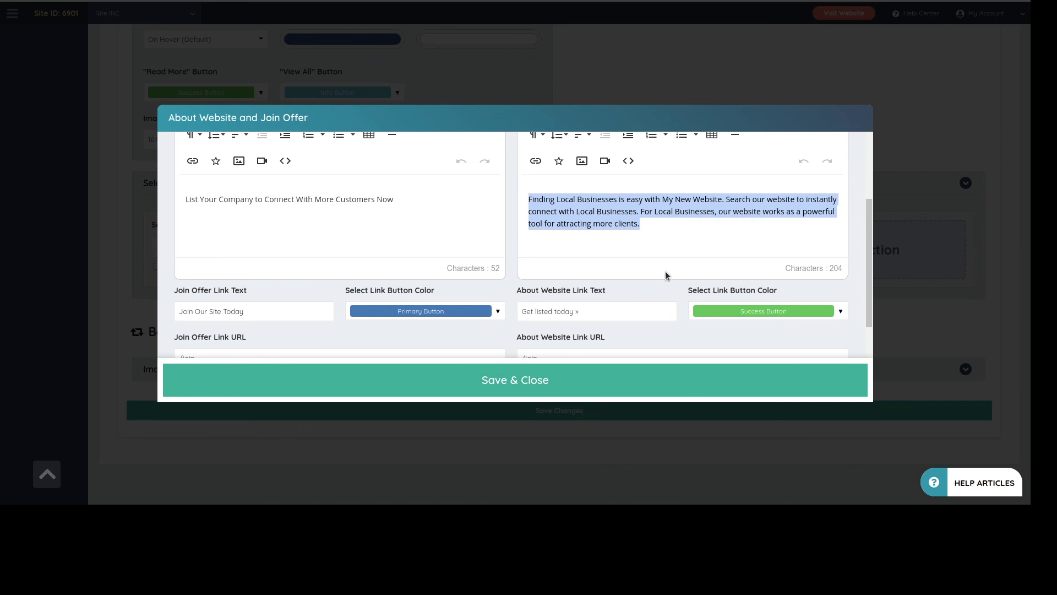
{"action": "left_click", "coordinate": [674, 44]}
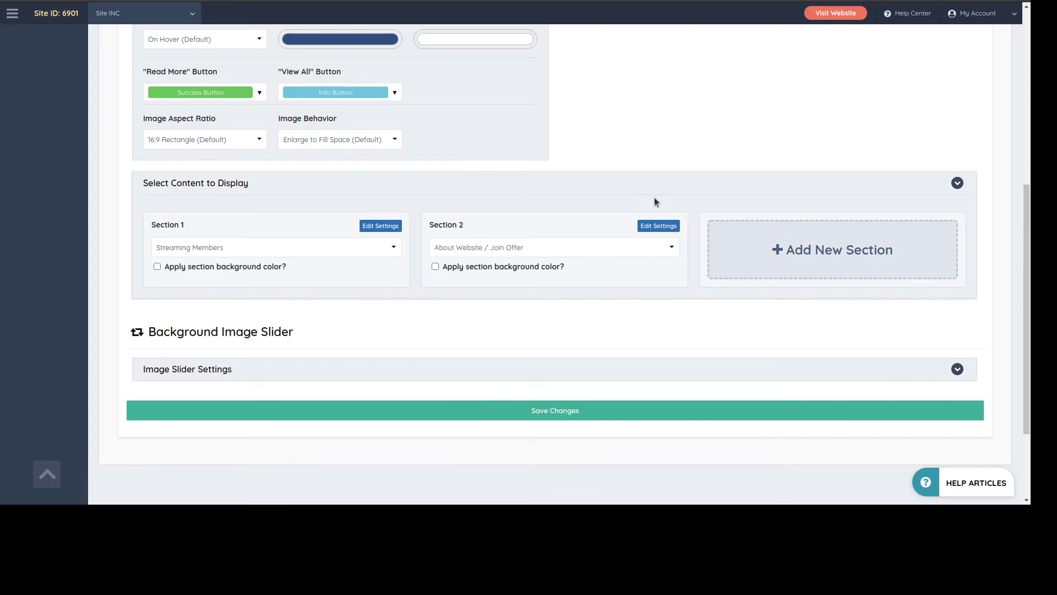
{"action": "scroll", "coordinate": [432, 189], "scroll_direction": "up", "scroll_amount": 2}
{"action": "scroll", "coordinate": [623, 248], "scroll_direction": "up", "scroll_amount": 3}
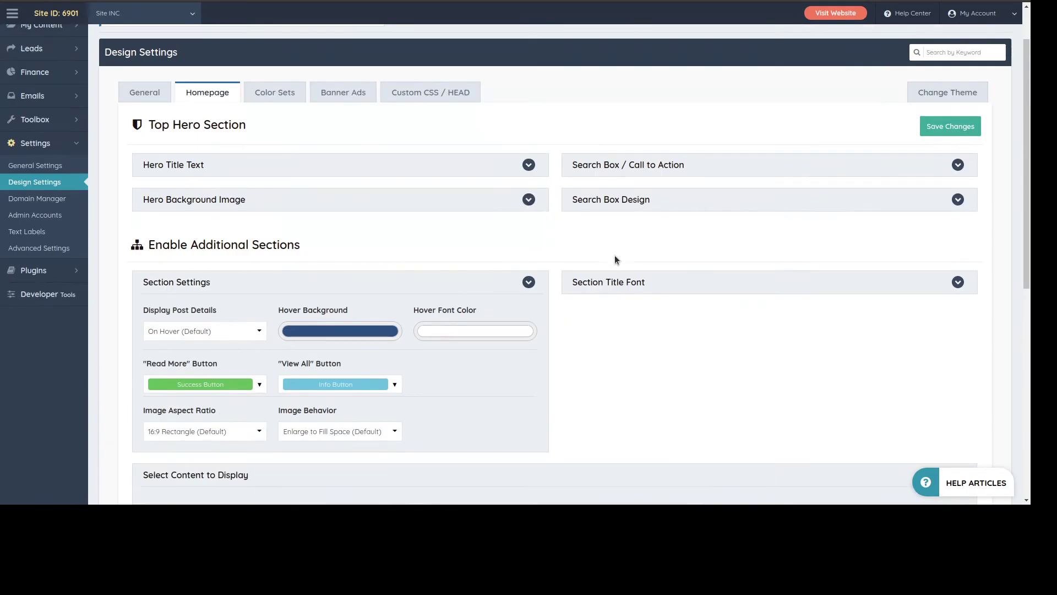
Open the Recent Members widget from its homepage label and show its Actions menu.
{"action": "scroll", "coordinate": [600, 275], "scroll_direction": "up", "scroll_amount": 1}
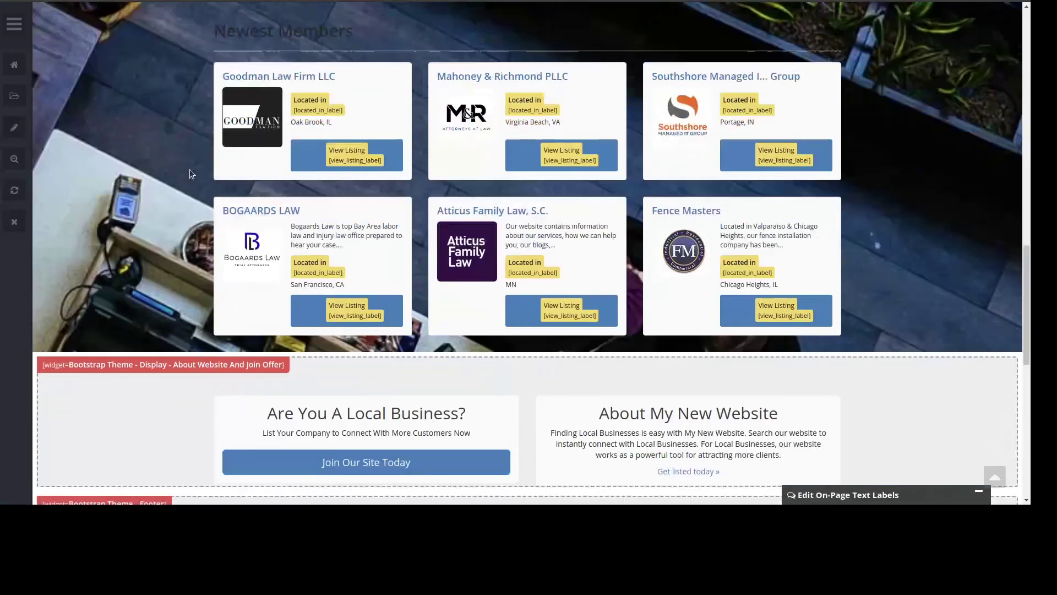
{"action": "scroll", "coordinate": [130, 184], "scroll_direction": "up", "scroll_amount": 4}
{"action": "scroll", "coordinate": [158, 192], "scroll_direction": "down", "scroll_amount": 2}
{"action": "scroll", "coordinate": [157, 191], "scroll_direction": "up", "scroll_amount": 1}
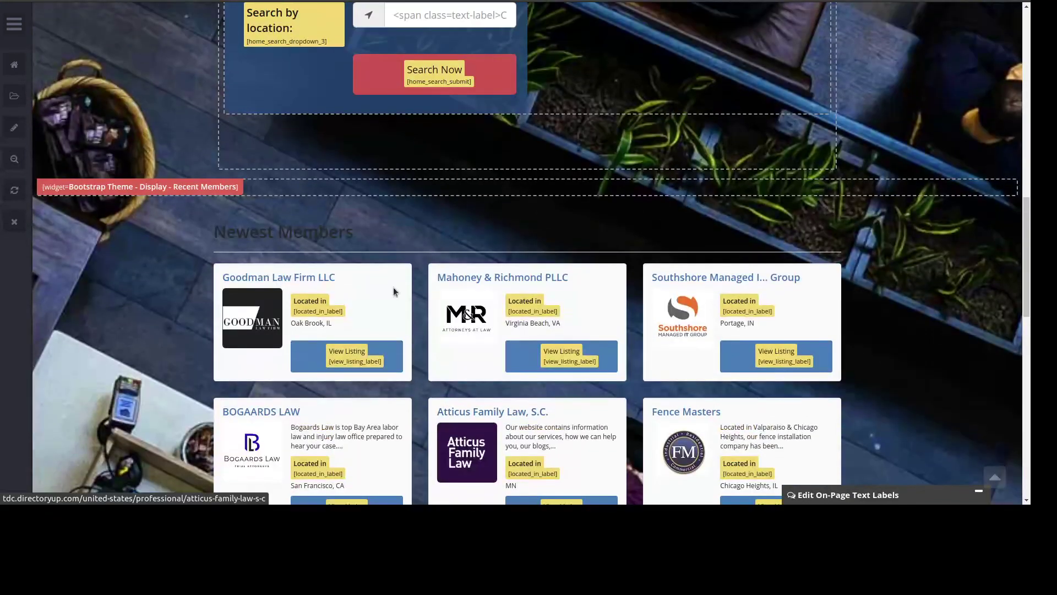
{"action": "scroll", "coordinate": [394, 290], "scroll_direction": "down", "scroll_amount": 1}
{"action": "scroll", "coordinate": [395, 290], "scroll_direction": "down", "scroll_amount": 1}
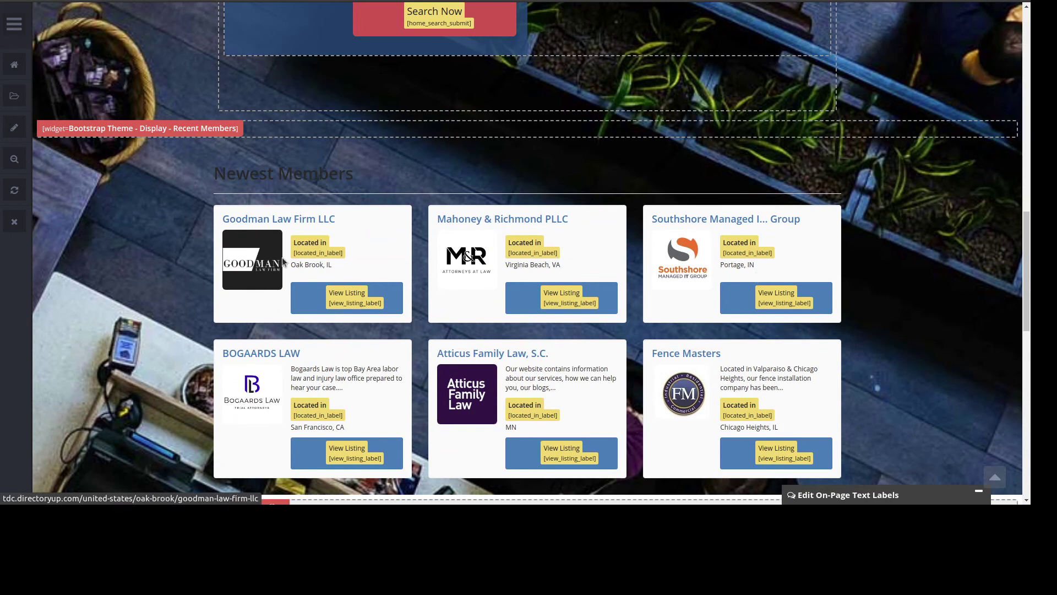
{"action": "left_click", "coordinate": [189, 131]}
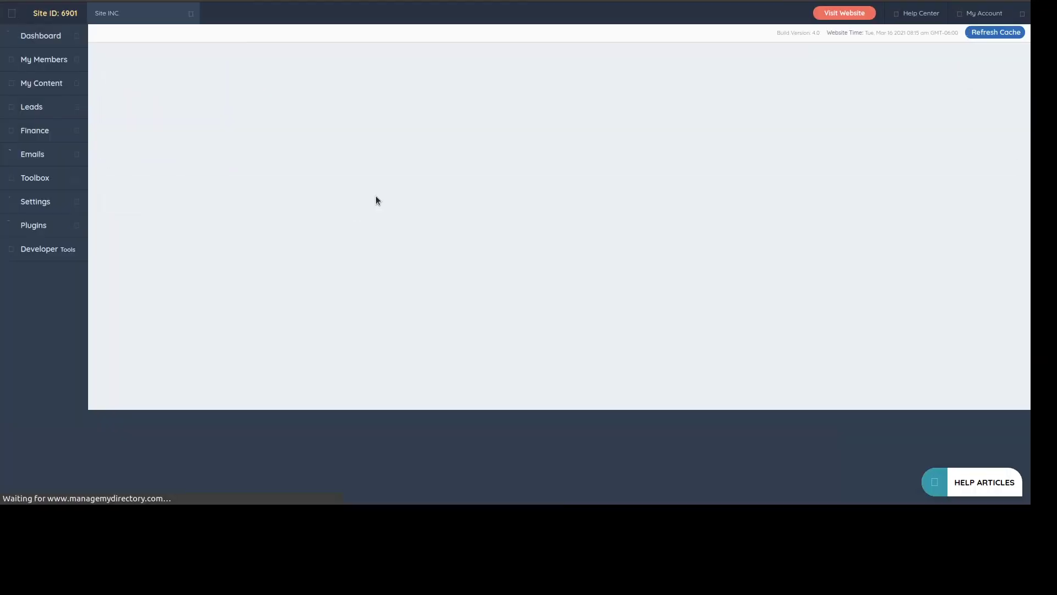
{"action": "left_click", "coordinate": [144, 197]}
Customize the Recent Members widget, changing $showMemberLocation from true to false on line 26.
{"action": "left_click", "coordinate": [146, 210]}
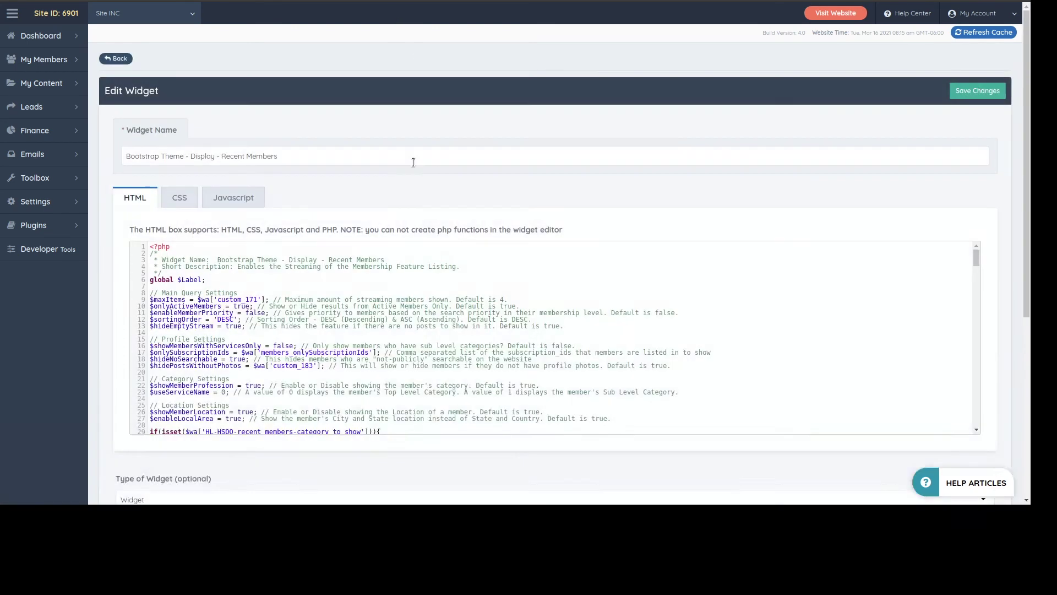
{"action": "scroll", "coordinate": [393, 53], "scroll_direction": "down", "scroll_amount": 1}
{"action": "scroll", "coordinate": [292, 275], "scroll_direction": "down", "scroll_amount": 1}
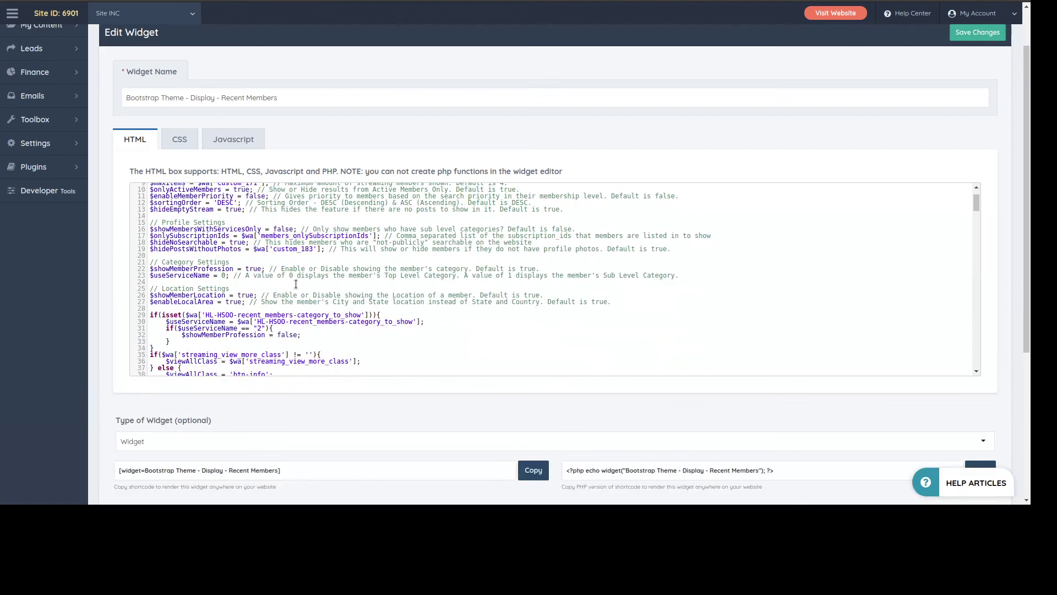
{"action": "scroll", "coordinate": [325, 254], "scroll_direction": "down", "scroll_amount": 1}
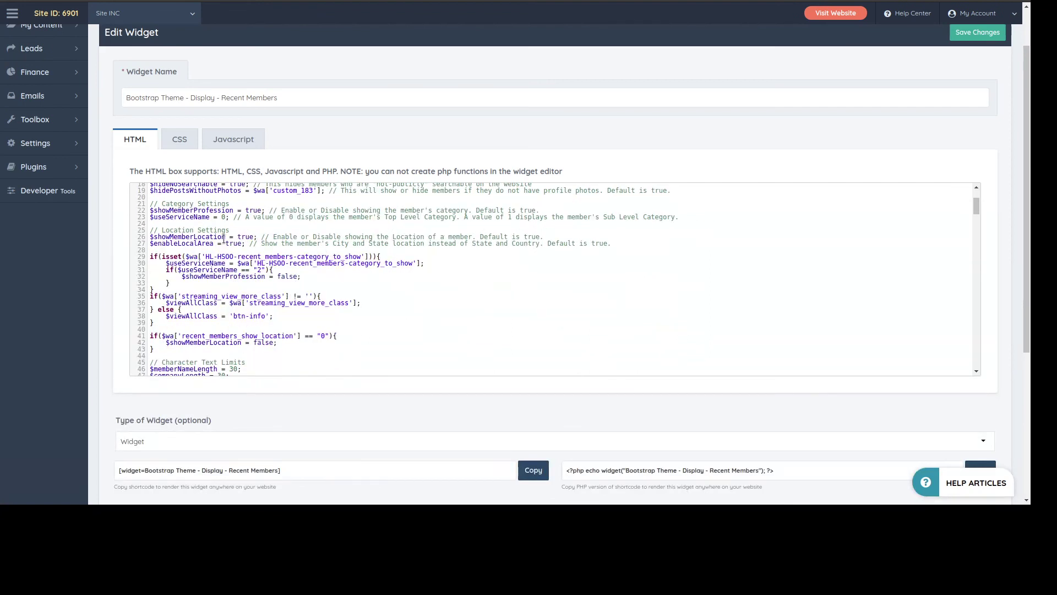
{"action": "double_click", "coordinate": [245, 236]}
{"action": "type", "text": "false"}
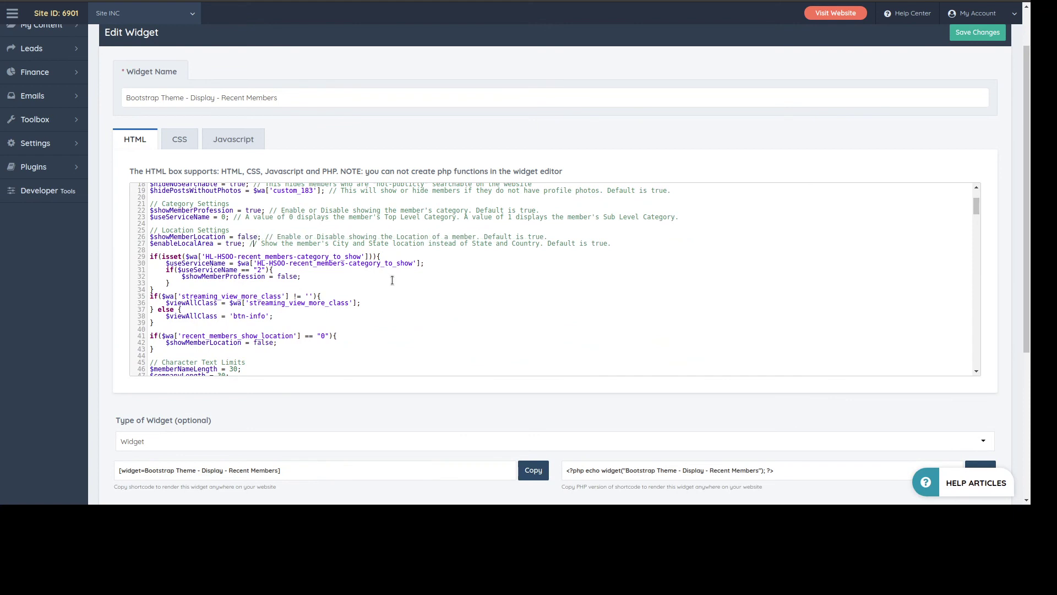
{"action": "type", "text": "false"}
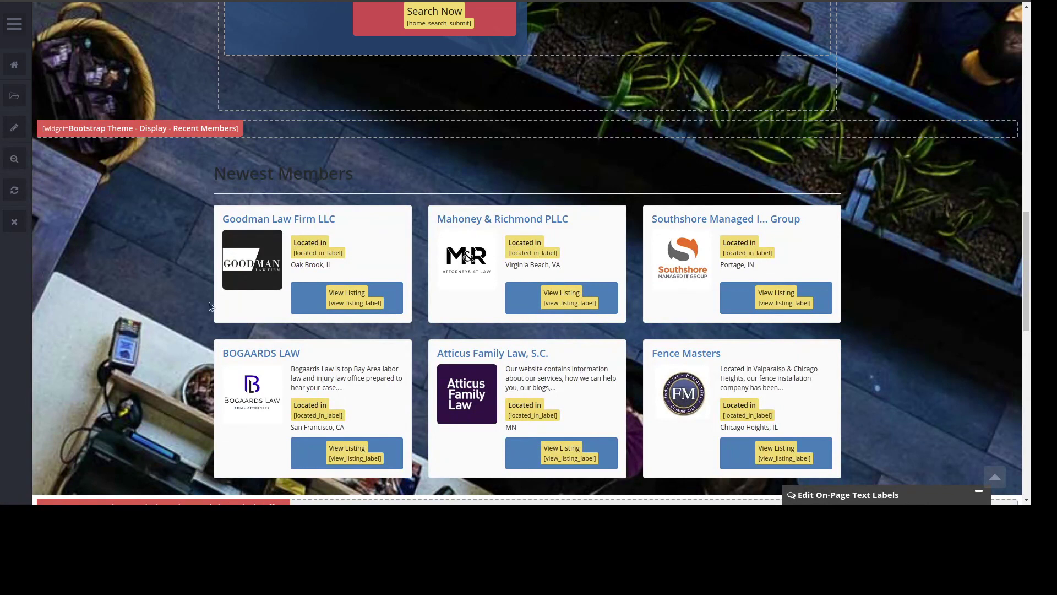
Refresh the site cache and check the homepage's Newest Members section.
{"action": "left_click", "coordinate": [14, 159]}
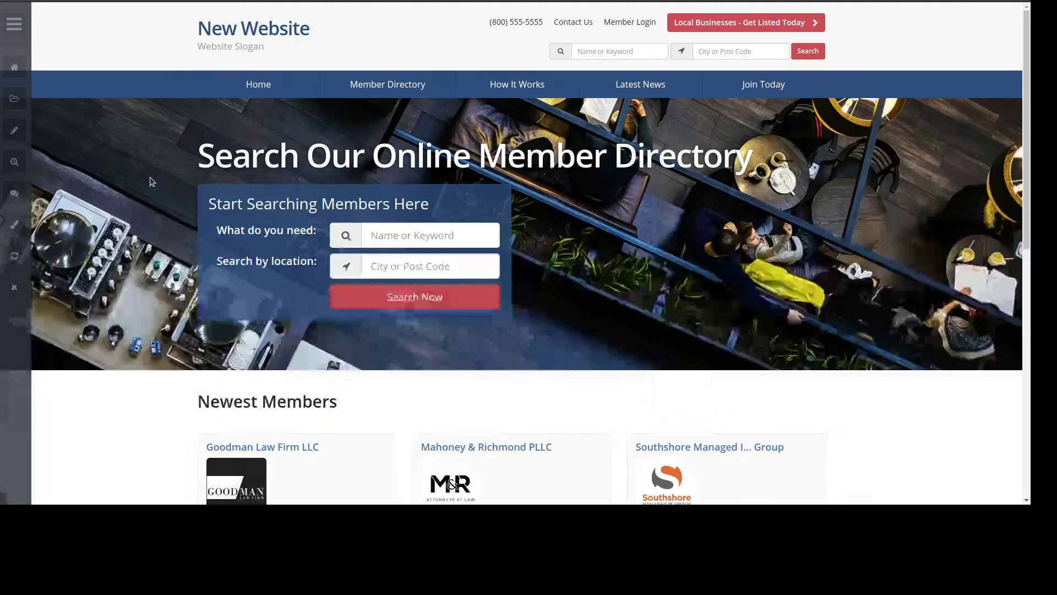
{"action": "scroll", "coordinate": [145, 229], "scroll_direction": "down", "scroll_amount": 2}
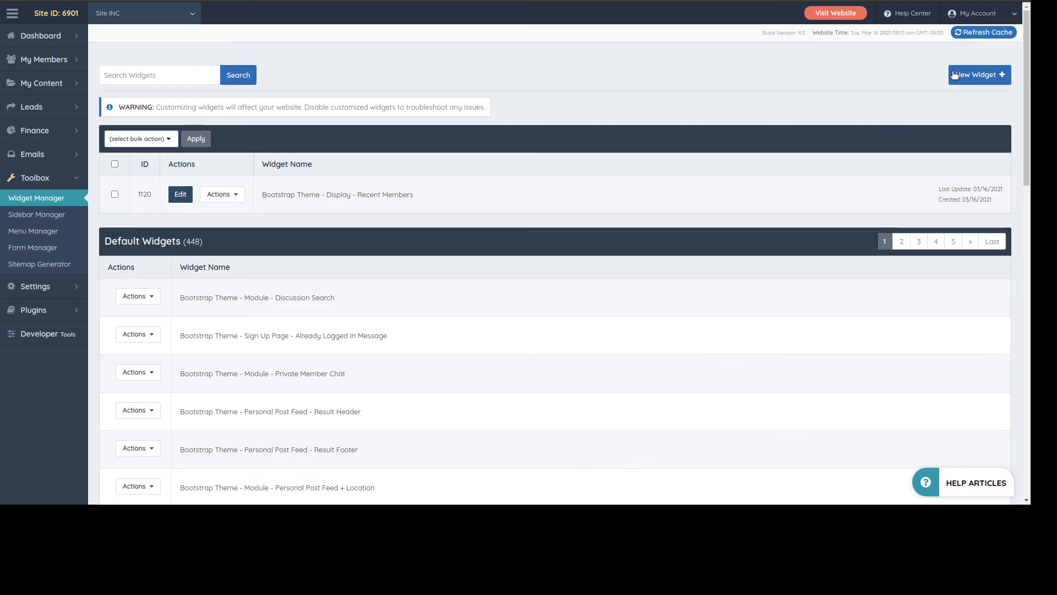
{"action": "left_click", "coordinate": [984, 34]}
{"action": "left_click", "coordinate": [960, 34]}
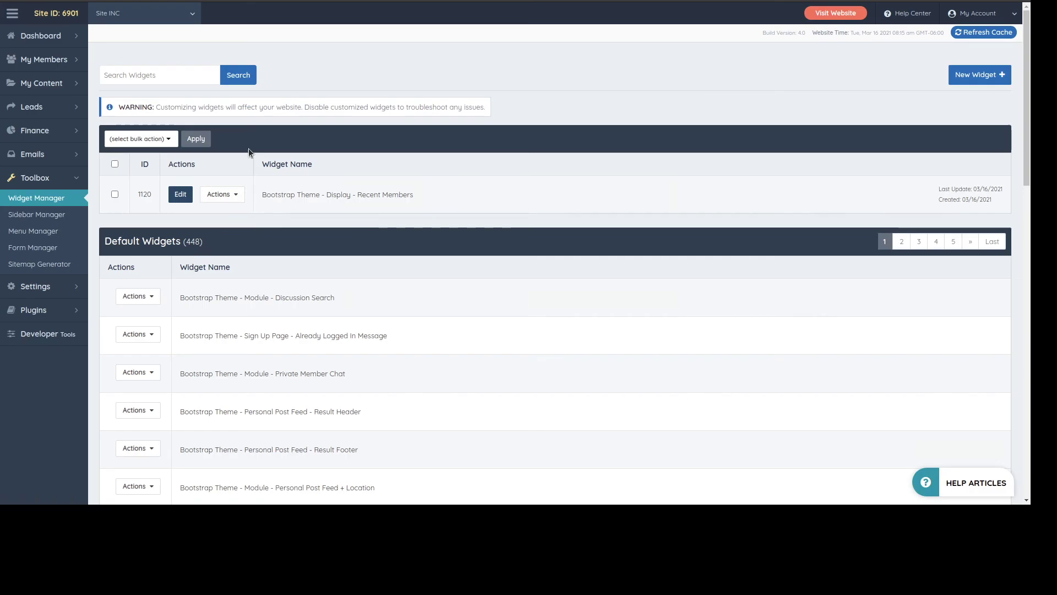
Delete the custom Recent Members widget, confirm it, and recheck the homepage's member locations.
{"action": "left_click", "coordinate": [218, 193]}
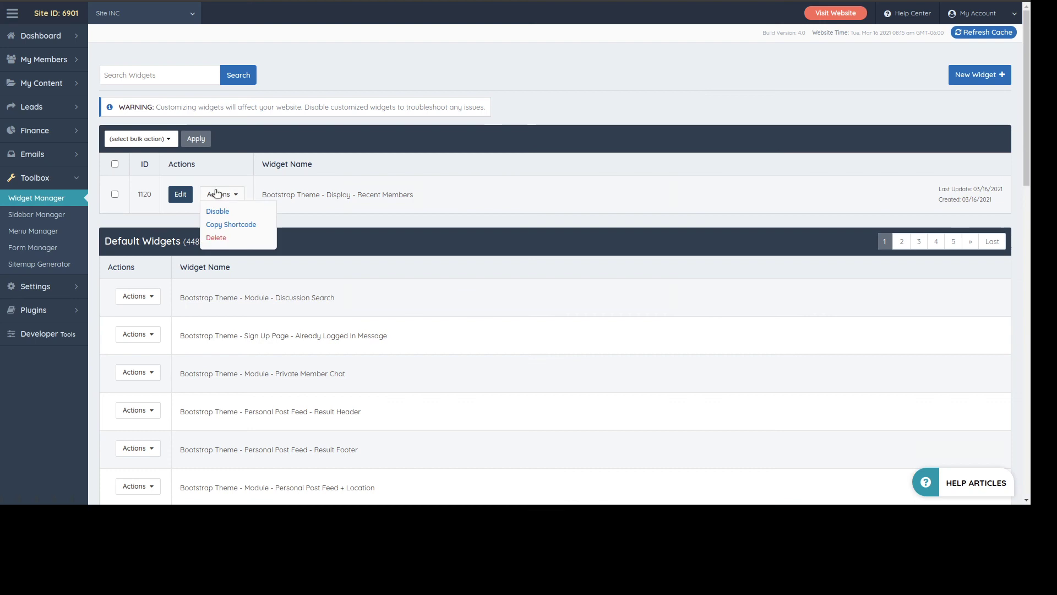
{"action": "left_click", "coordinate": [218, 237]}
{"action": "left_click", "coordinate": [503, 302]}
{"action": "left_click", "coordinate": [511, 295]}
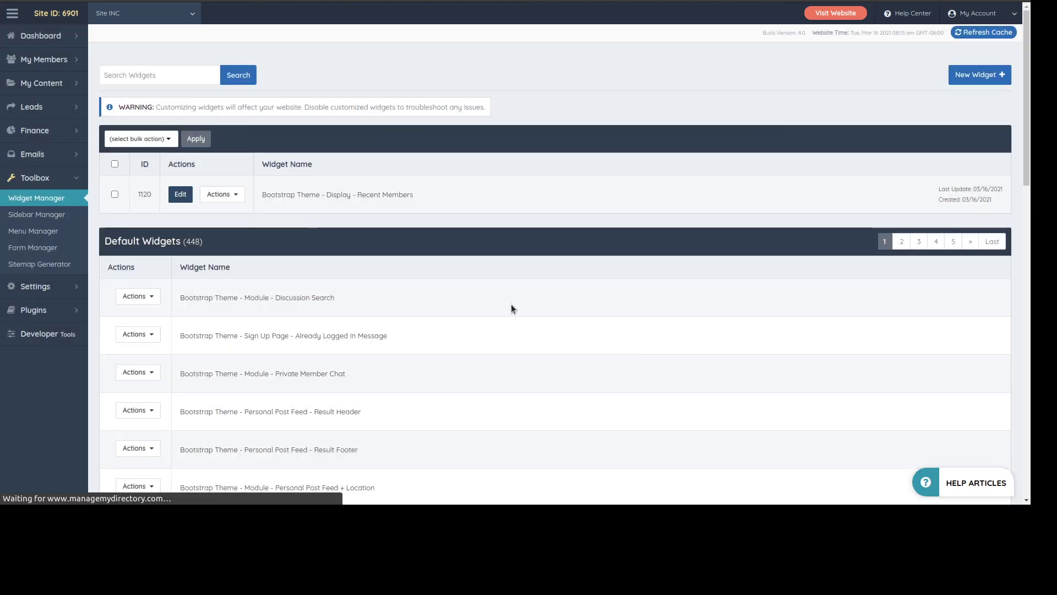
{"action": "left_click", "coordinate": [217, 194]}
{"action": "left_click", "coordinate": [203, 164]}
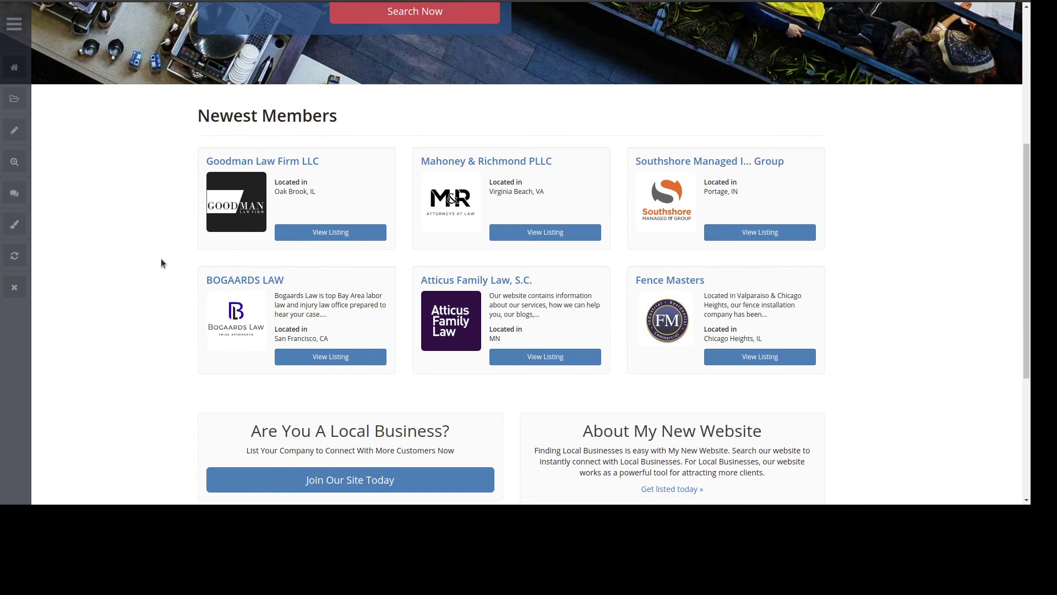
{"action": "scroll", "coordinate": [154, 267], "scroll_direction": "up", "scroll_amount": 5}
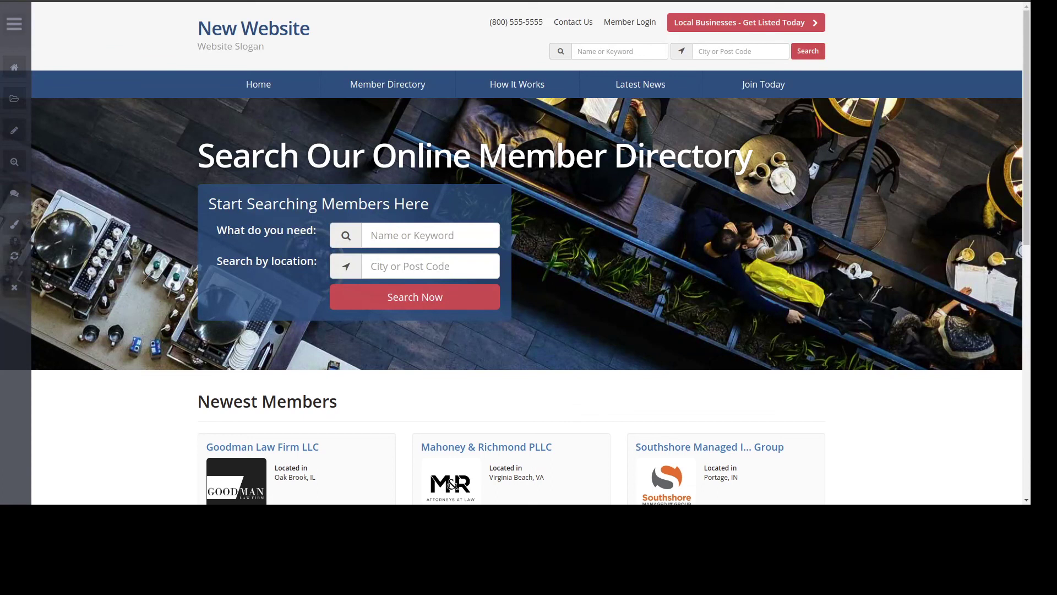
Run Search Now, show widget labels on the results, and scroll to the Listing Feature bar.
{"action": "left_click", "coordinate": [414, 297]}
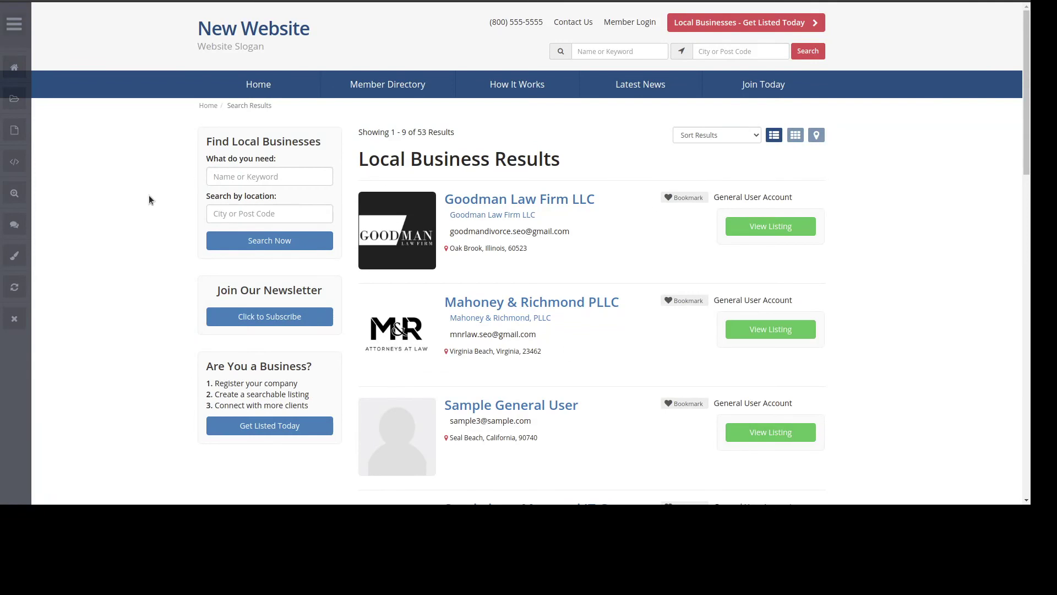
{"action": "left_click", "coordinate": [25, 199]}
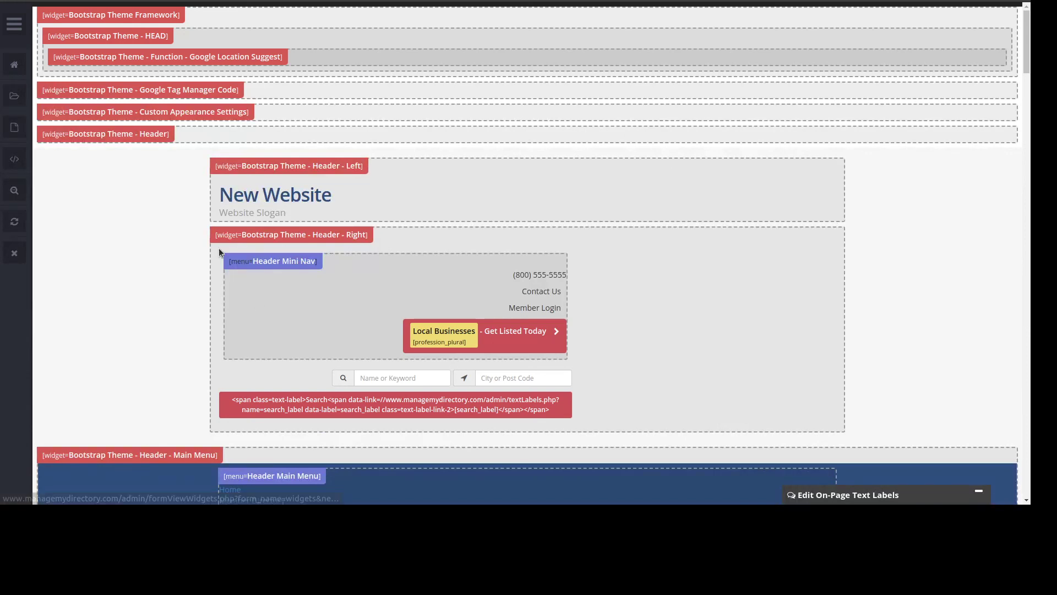
{"action": "scroll", "coordinate": [930, 275], "scroll_direction": "down", "scroll_amount": 8}
{"action": "scroll", "coordinate": [938, 252], "scroll_direction": "down", "scroll_amount": 2}
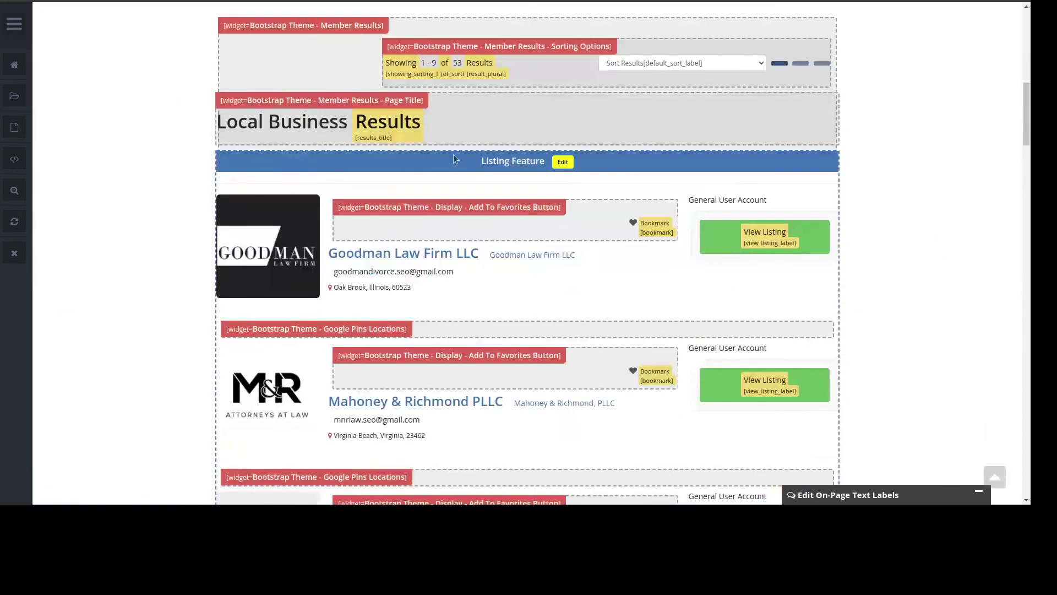
{"action": "left_click_drag", "start_coordinate": [485, 165], "coordinate": [544, 161]}
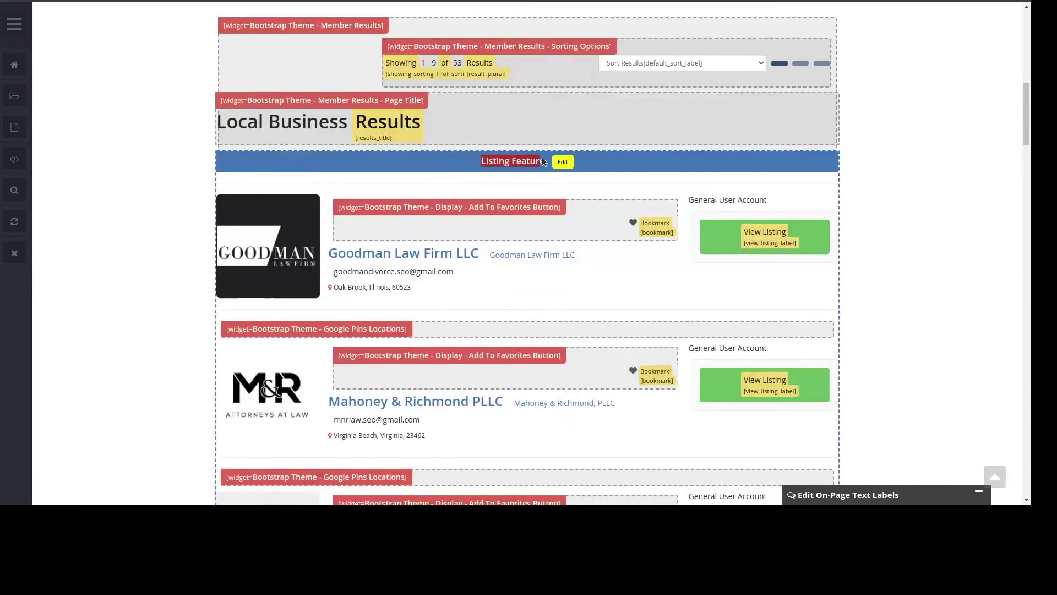
{"action": "left_click", "coordinate": [681, 162]}
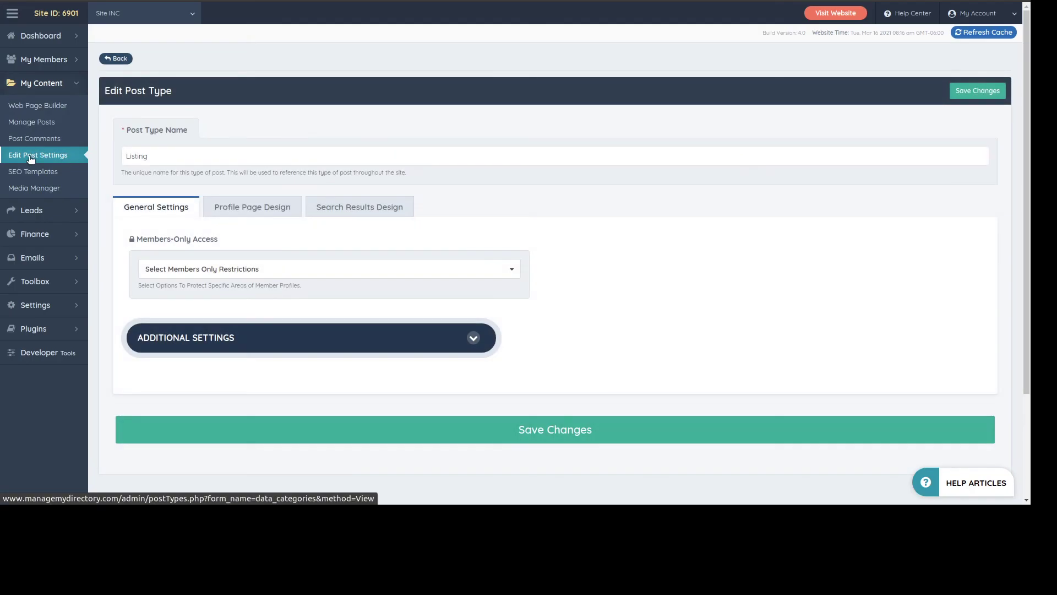
Open the Listing post type for editing from the list of all post types.
{"action": "left_click", "coordinate": [44, 158]}
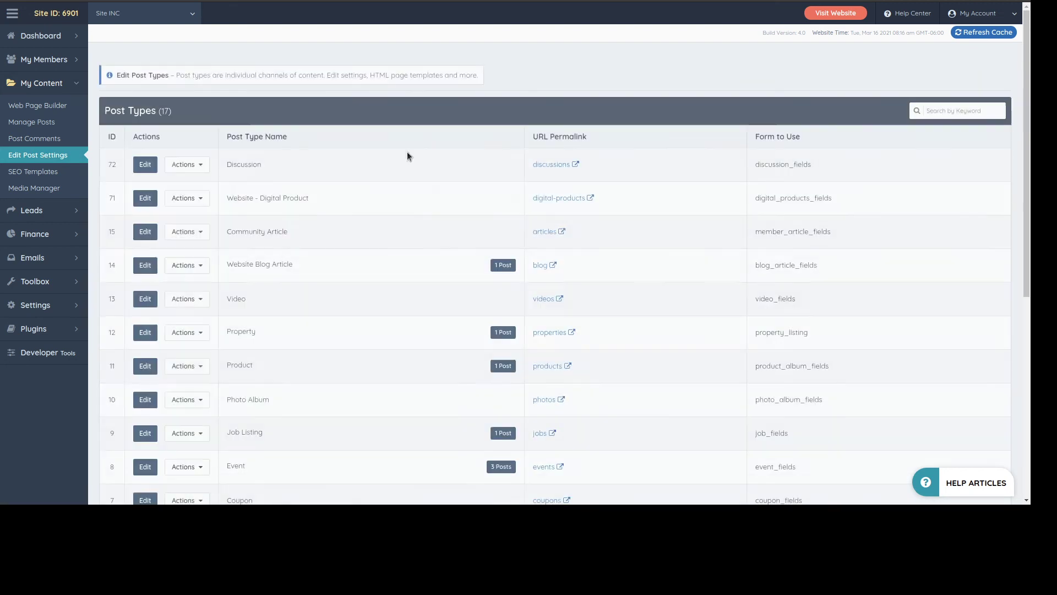
{"action": "scroll", "coordinate": [419, 190], "scroll_direction": "down", "scroll_amount": 4}
{"action": "scroll", "coordinate": [378, 265], "scroll_direction": "up", "scroll_amount": 5}
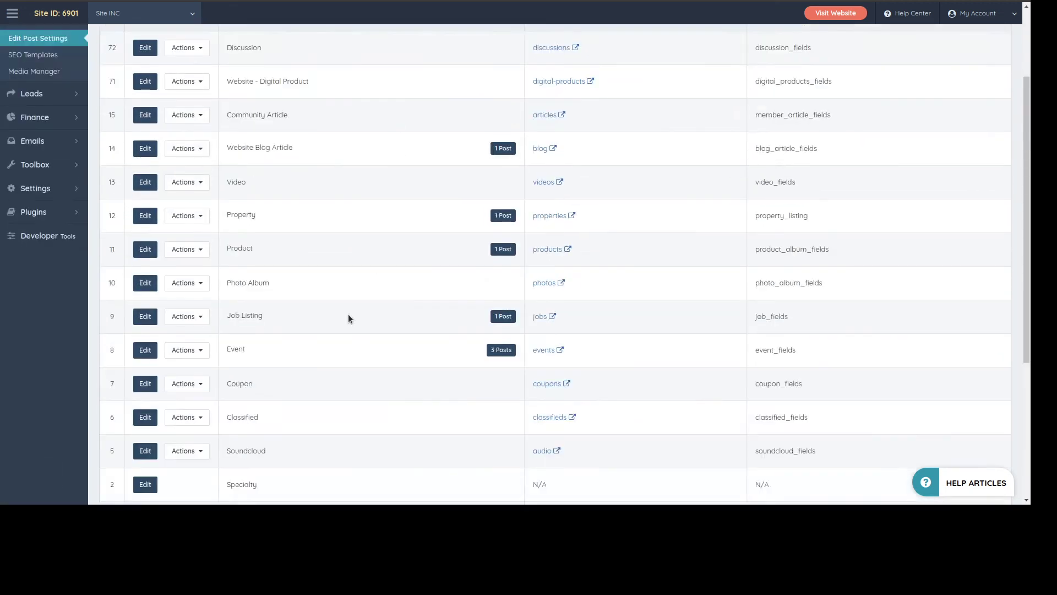
{"action": "scroll", "coordinate": [385, 237], "scroll_direction": "down", "scroll_amount": 5}
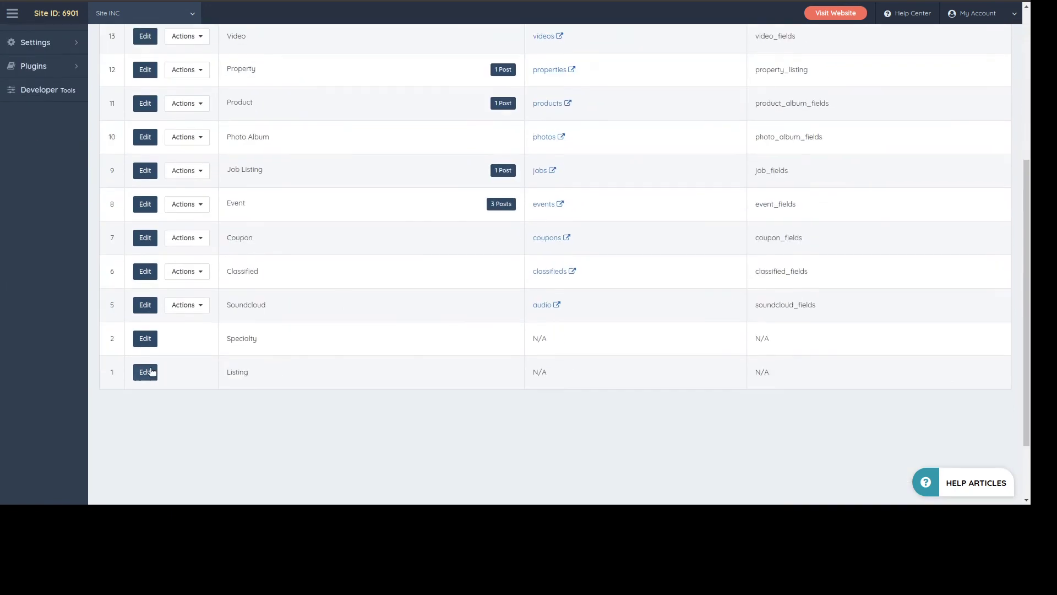
{"action": "left_click", "coordinate": [346, 378]}
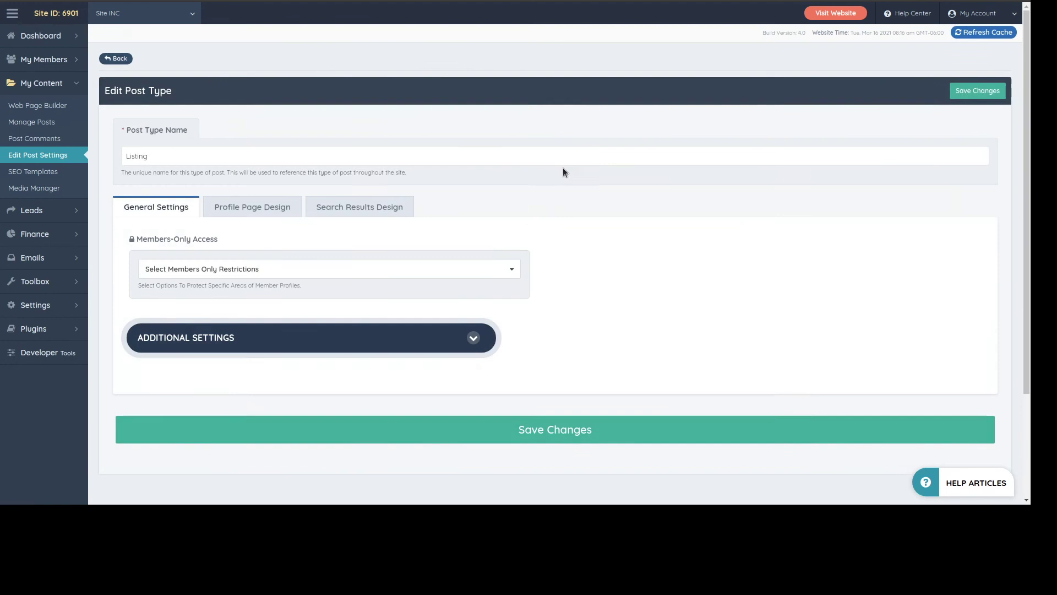
Review the Listing post type's Search Results Design code.
{"action": "scroll", "coordinate": [333, 109], "scroll_direction": "down", "scroll_amount": 2}
{"action": "left_click", "coordinate": [355, 91]}
{"action": "scroll", "coordinate": [545, 109], "scroll_direction": "up", "scroll_amount": 2}
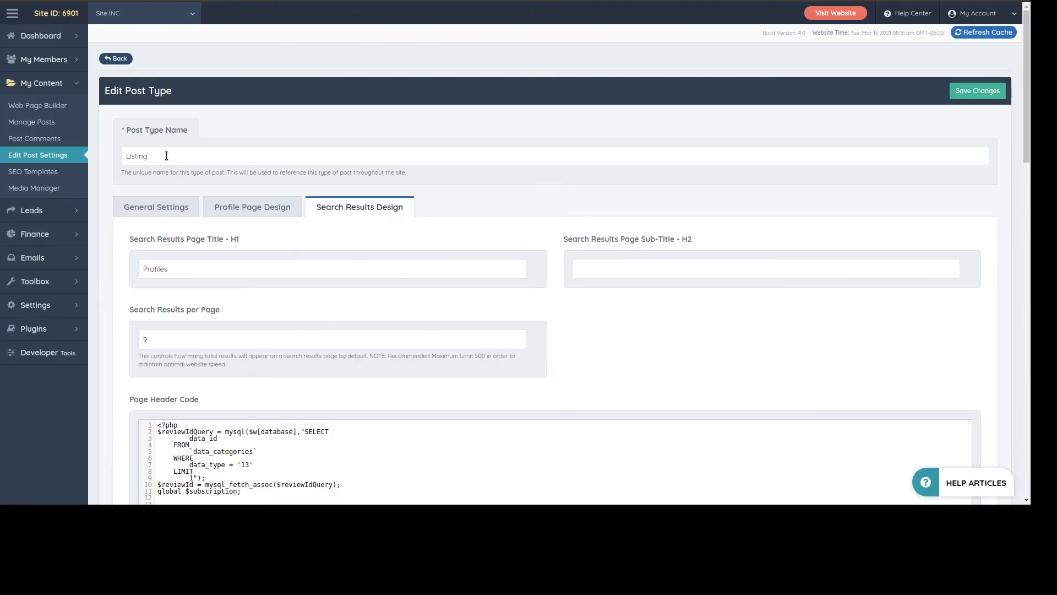
{"action": "scroll", "coordinate": [417, 167], "scroll_direction": "down", "scroll_amount": 1}
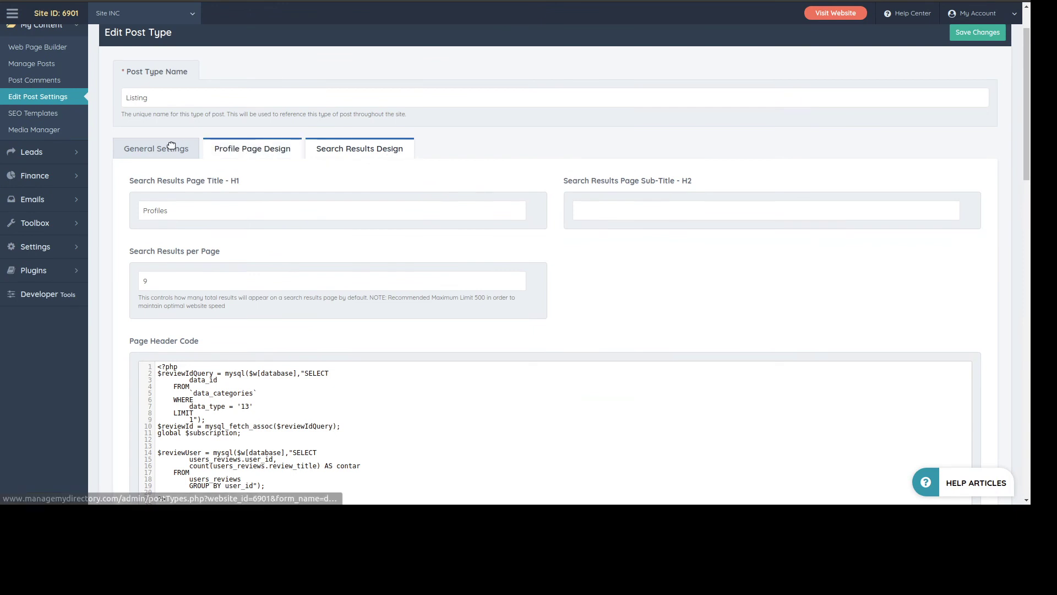
Browse the Profile Page Design code, then return to Search Results Design.
{"action": "left_click", "coordinate": [259, 150]}
{"action": "scroll", "coordinate": [121, 361], "scroll_direction": "down", "scroll_amount": 3}
{"action": "scroll", "coordinate": [121, 367], "scroll_direction": "down", "scroll_amount": 4}
{"action": "scroll", "coordinate": [219, 396], "scroll_direction": "down", "scroll_amount": 4}
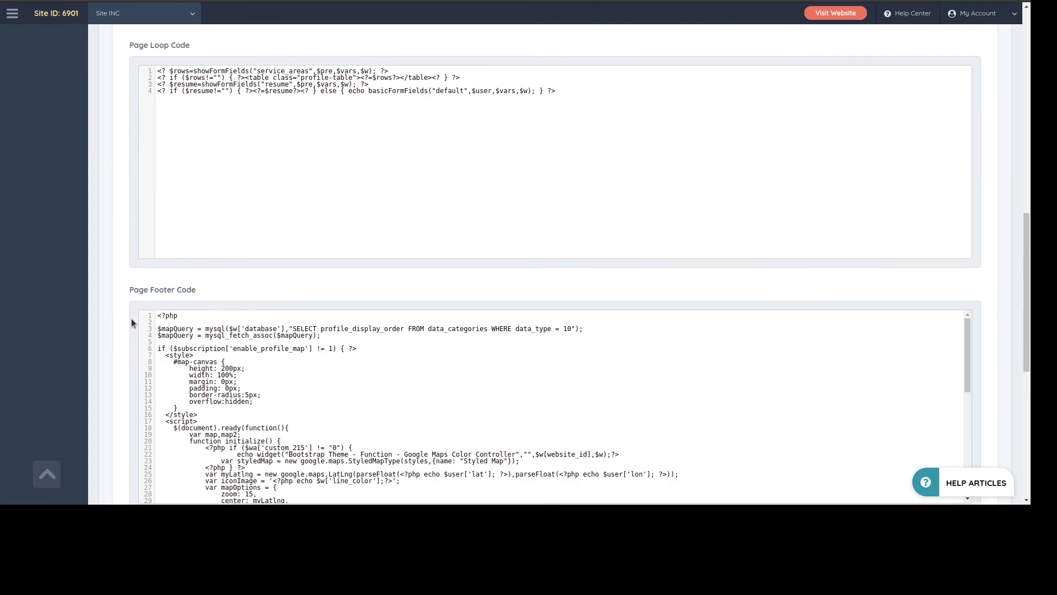
{"action": "scroll", "coordinate": [120, 261], "scroll_direction": "down", "scroll_amount": 4}
{"action": "scroll", "coordinate": [128, 250], "scroll_direction": "up", "scroll_amount": 15}
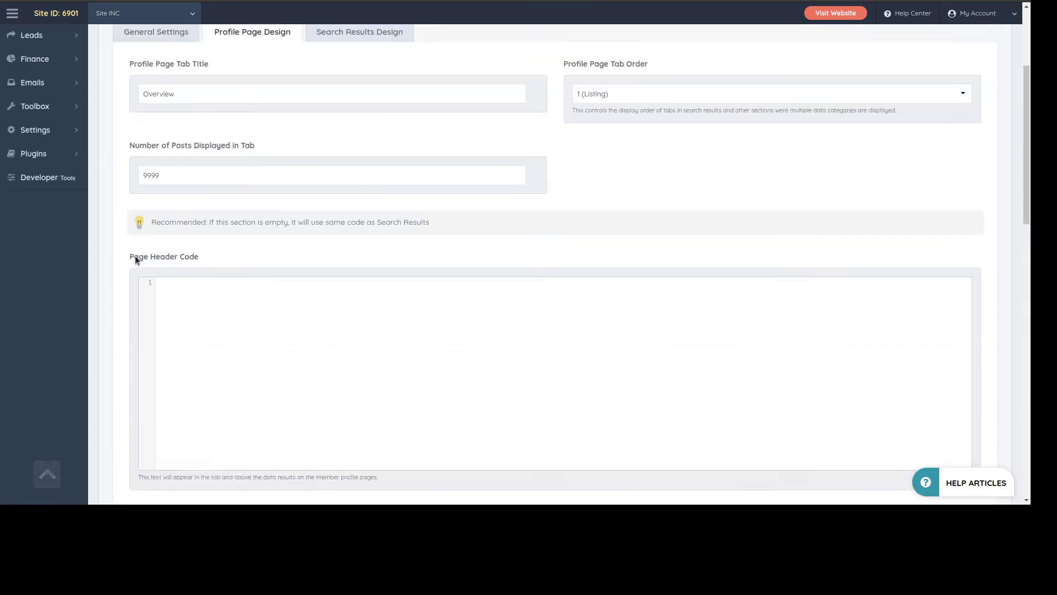
{"action": "scroll", "coordinate": [160, 315], "scroll_direction": "down", "scroll_amount": 11}
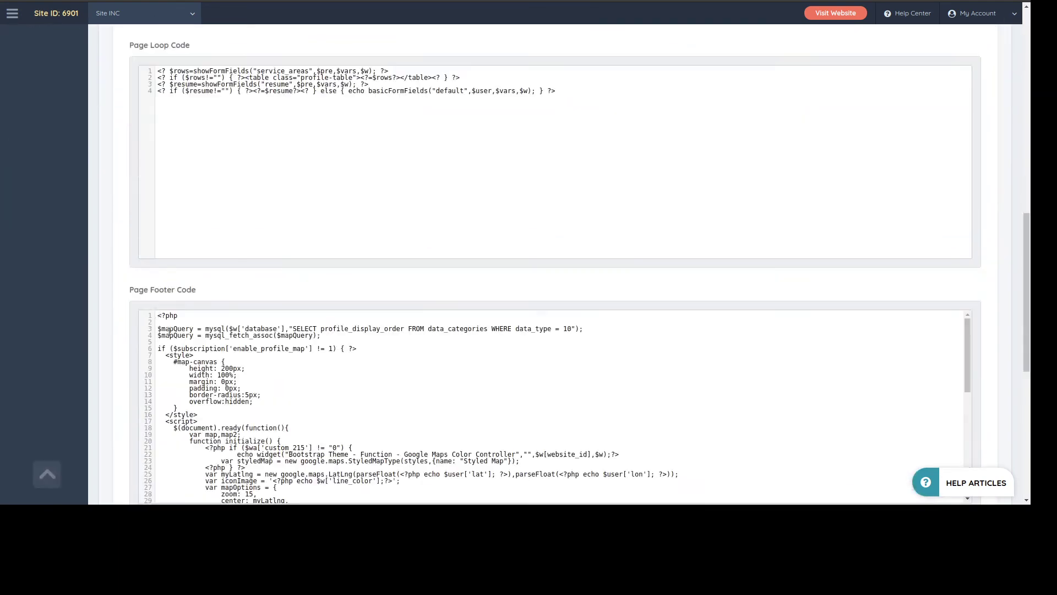
{"action": "scroll", "coordinate": [198, 355], "scroll_direction": "up", "scroll_amount": 13}
{"action": "left_click", "coordinate": [370, 206]}
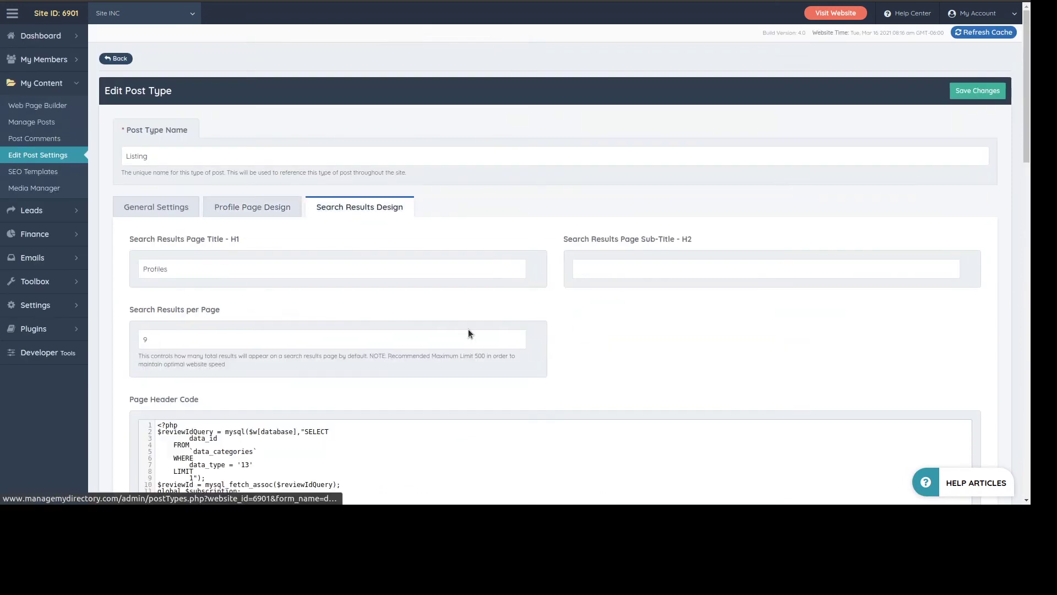
{"action": "scroll", "coordinate": [238, 384], "scroll_direction": "down", "scroll_amount": 4}
{"action": "scroll", "coordinate": [414, 124], "scroll_direction": "up", "scroll_amount": 4}
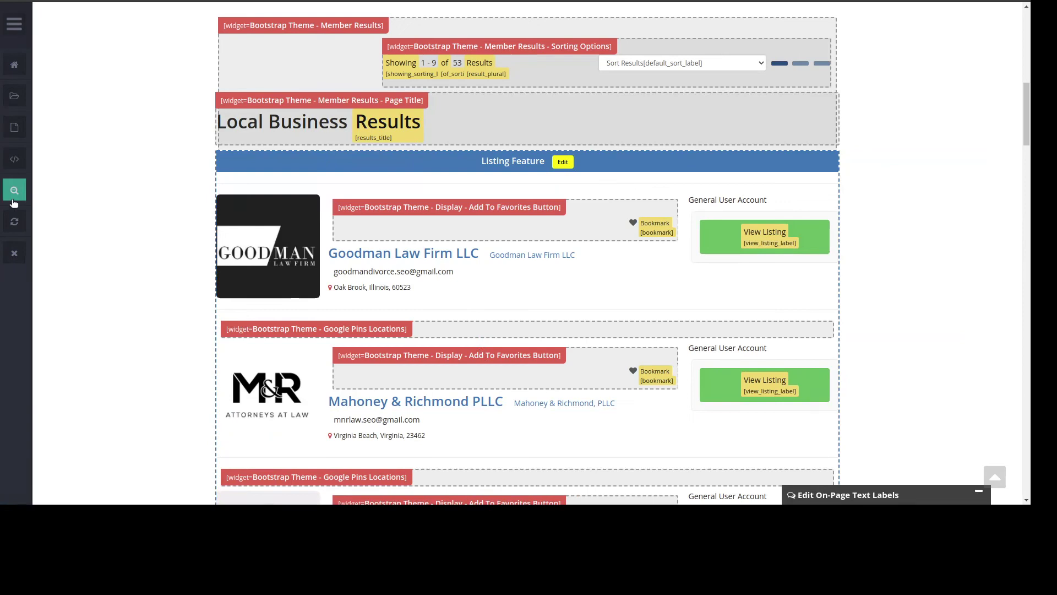
Hide the widget labels, open the Goodman Law Firm LLC profile, then open its Community Article post type settings.
{"action": "left_click", "coordinate": [481, 353]}
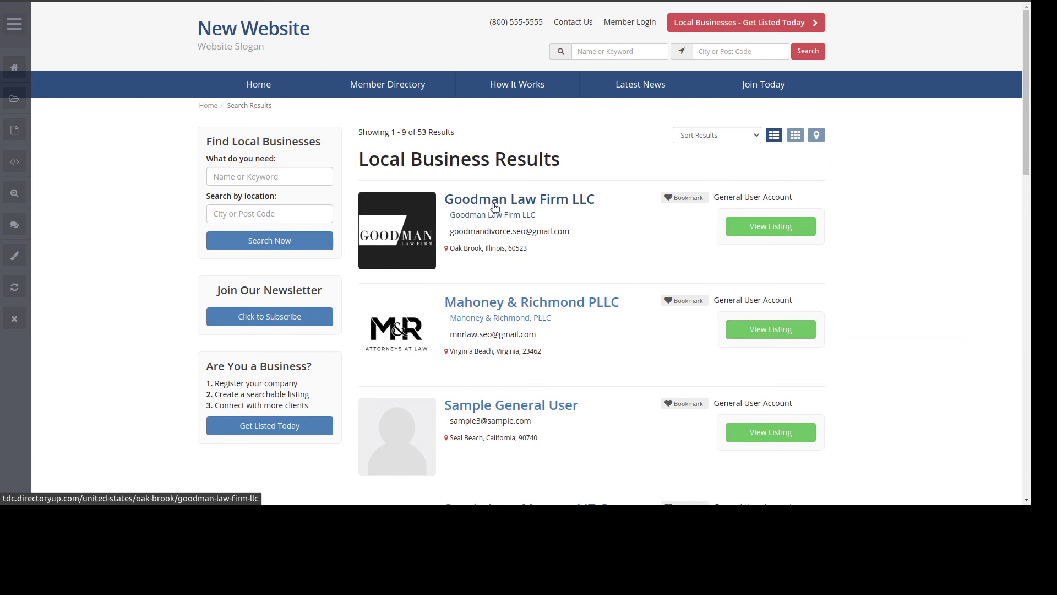
{"action": "left_click", "coordinate": [519, 199]}
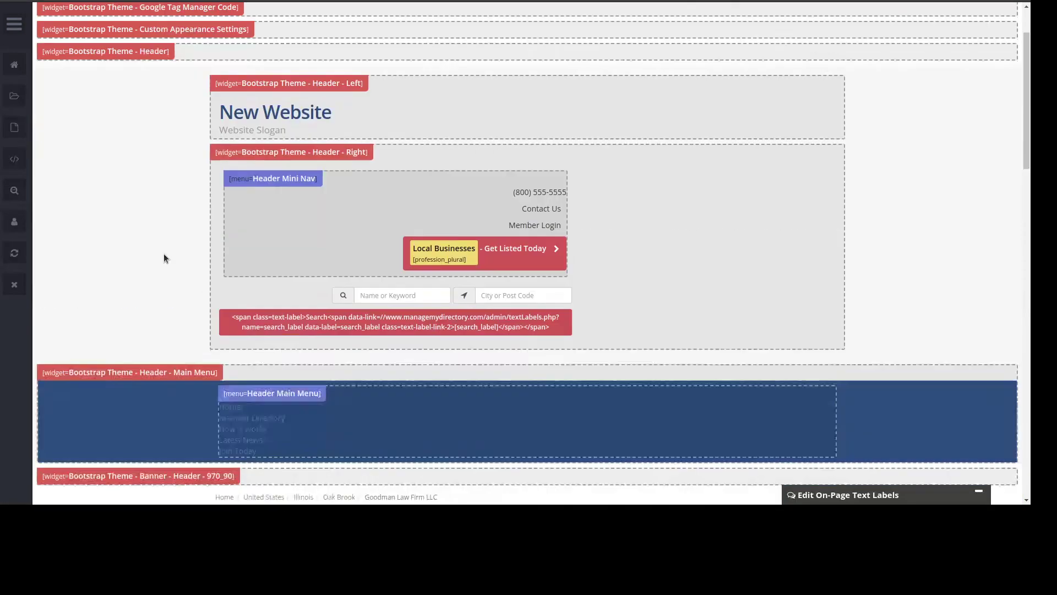
{"action": "scroll", "coordinate": [160, 177], "scroll_direction": "down", "scroll_amount": 7}
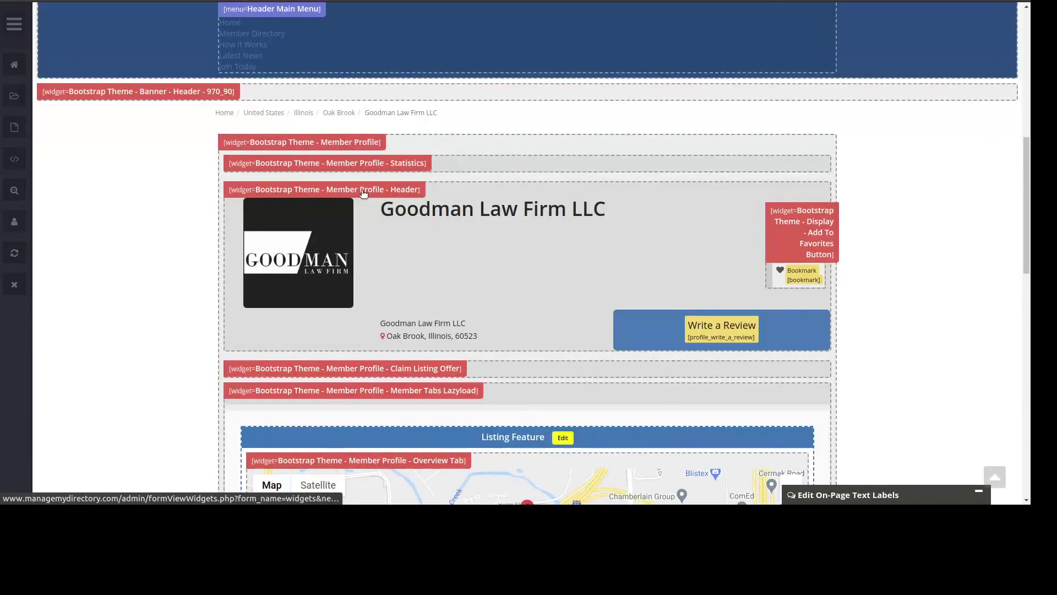
{"action": "scroll", "coordinate": [393, 270], "scroll_direction": "down", "scroll_amount": 3}
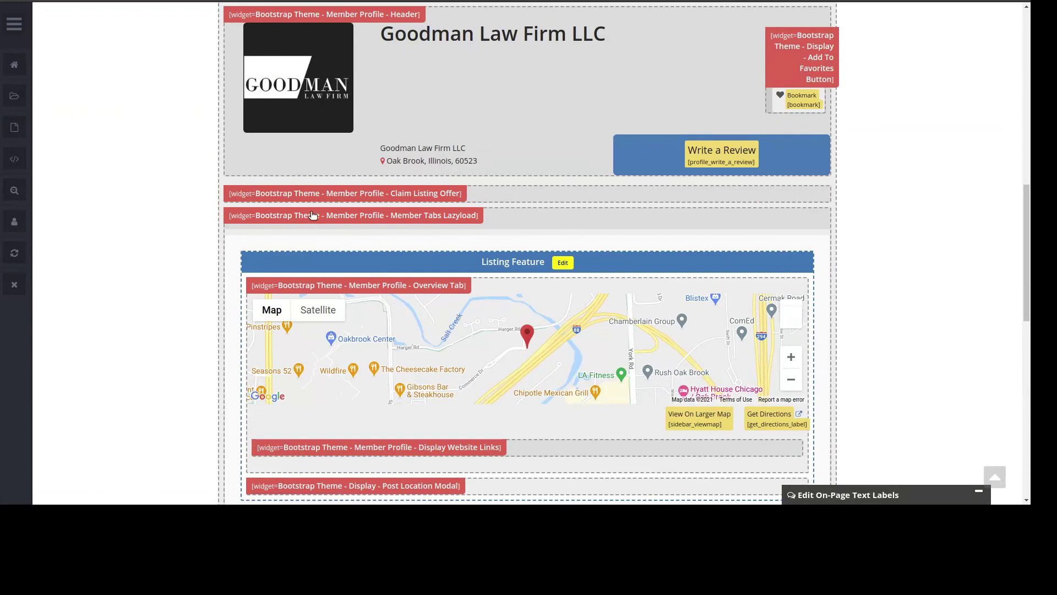
{"action": "scroll", "coordinate": [338, 326], "scroll_direction": "down", "scroll_amount": 3}
{"action": "scroll", "coordinate": [388, 175], "scroll_direction": "up", "scroll_amount": 6}
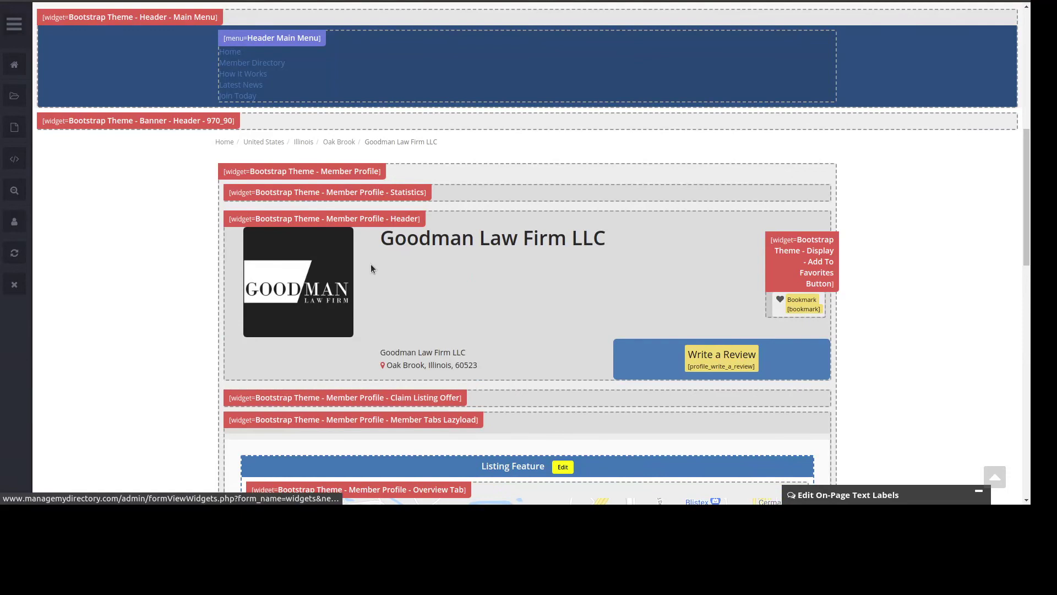
{"action": "left_click", "coordinate": [18, 192]}
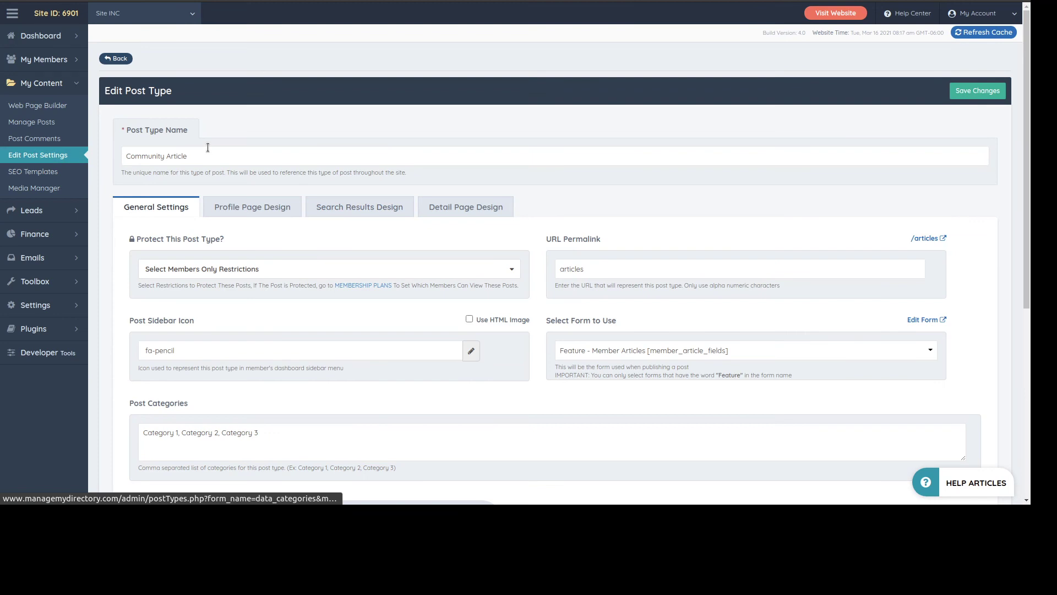
Review the Community Article post type's Search Results Design settings.
{"action": "scroll", "coordinate": [347, 188], "scroll_direction": "down", "scroll_amount": 1}
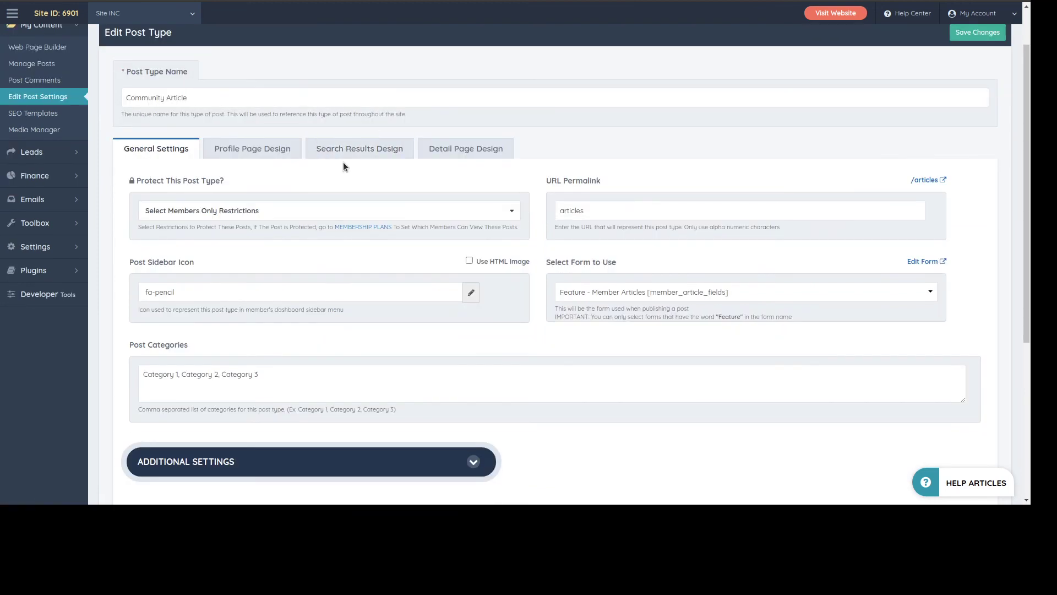
{"action": "left_click", "coordinate": [338, 155]}
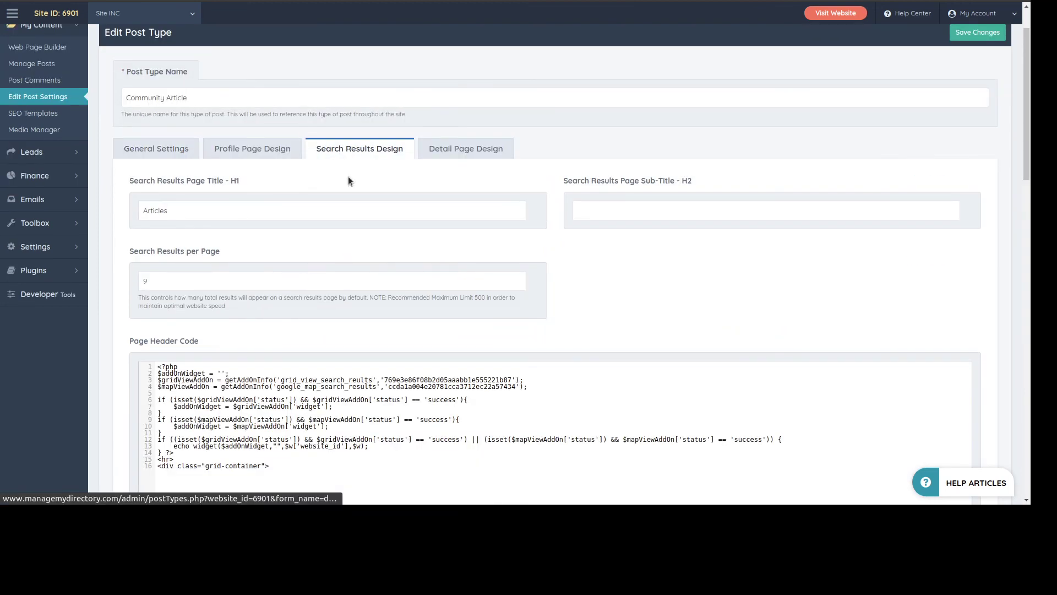
{"action": "scroll", "coordinate": [352, 169], "scroll_direction": "down", "scroll_amount": 3}
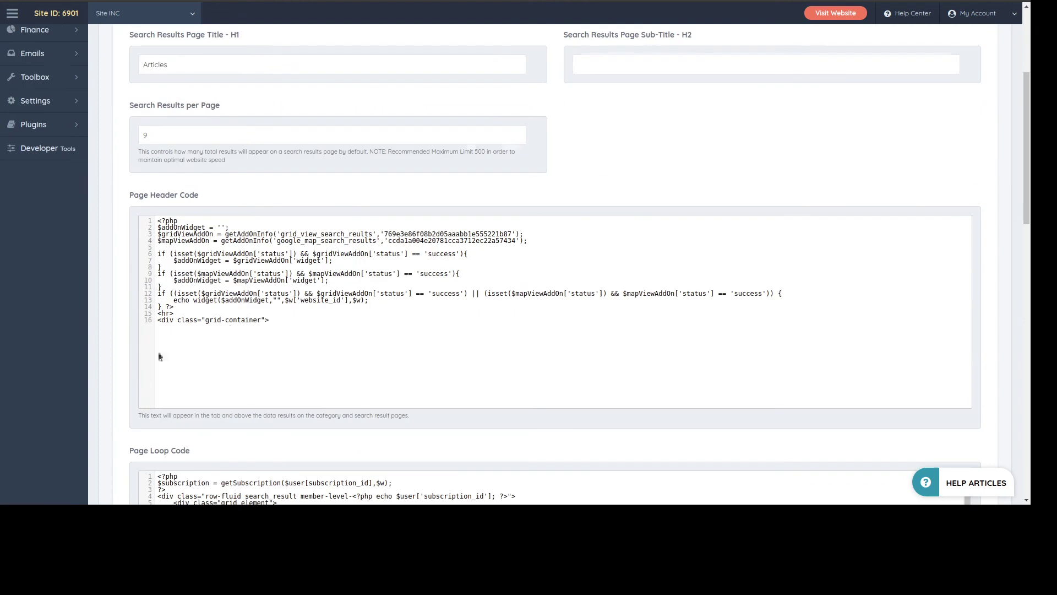
{"action": "scroll", "coordinate": [100, 382], "scroll_direction": "down", "scroll_amount": 6}
{"action": "scroll", "coordinate": [108, 394], "scroll_direction": "up", "scroll_amount": 10}
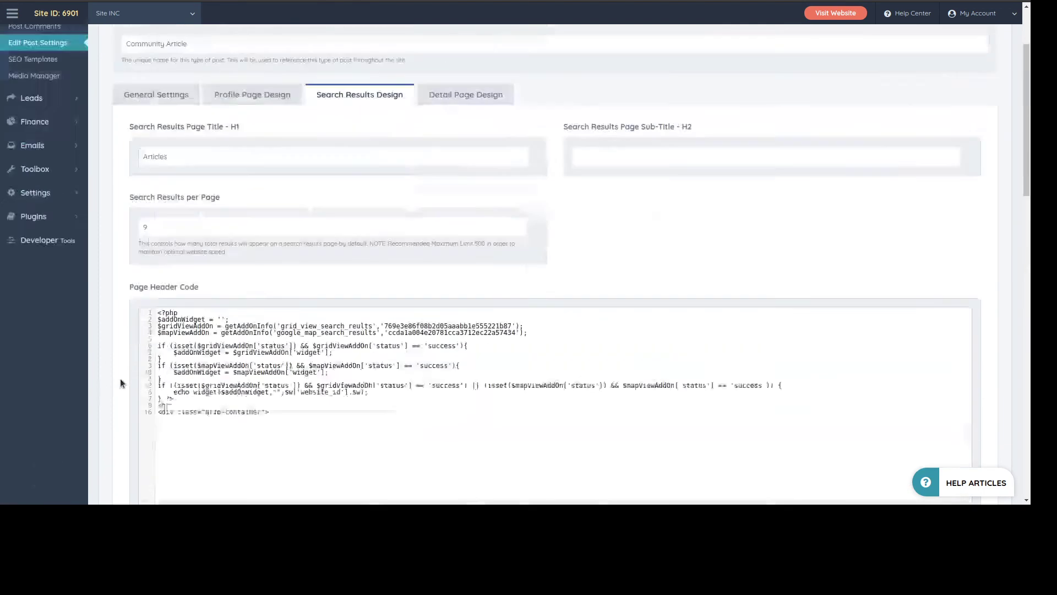
Review the Community Article post type's Detail Page Design template code.
{"action": "left_click", "coordinate": [503, 211]}
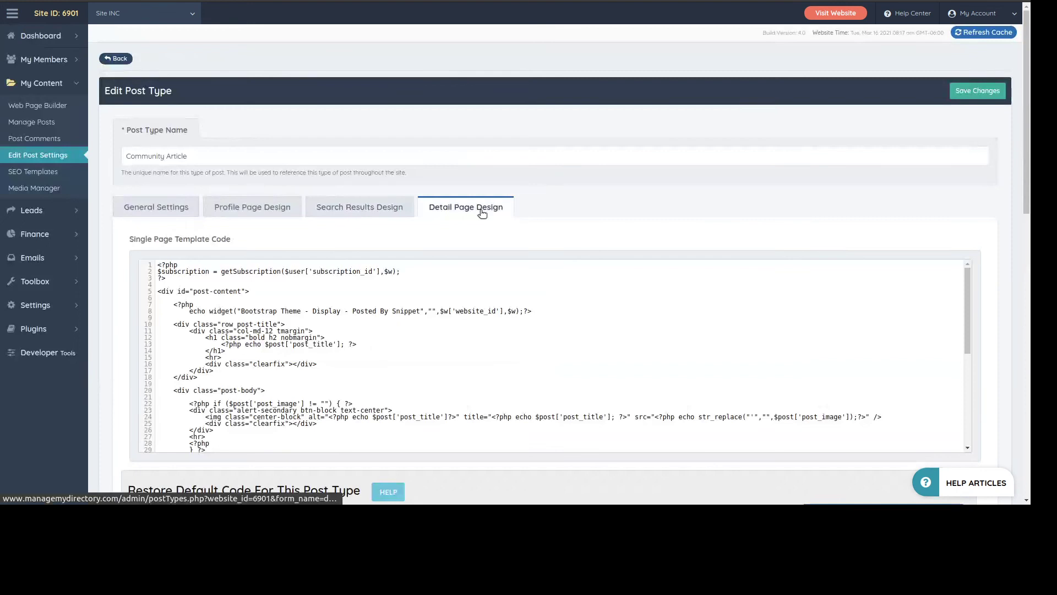
{"action": "scroll", "coordinate": [599, 193], "scroll_direction": "down", "scroll_amount": 2}
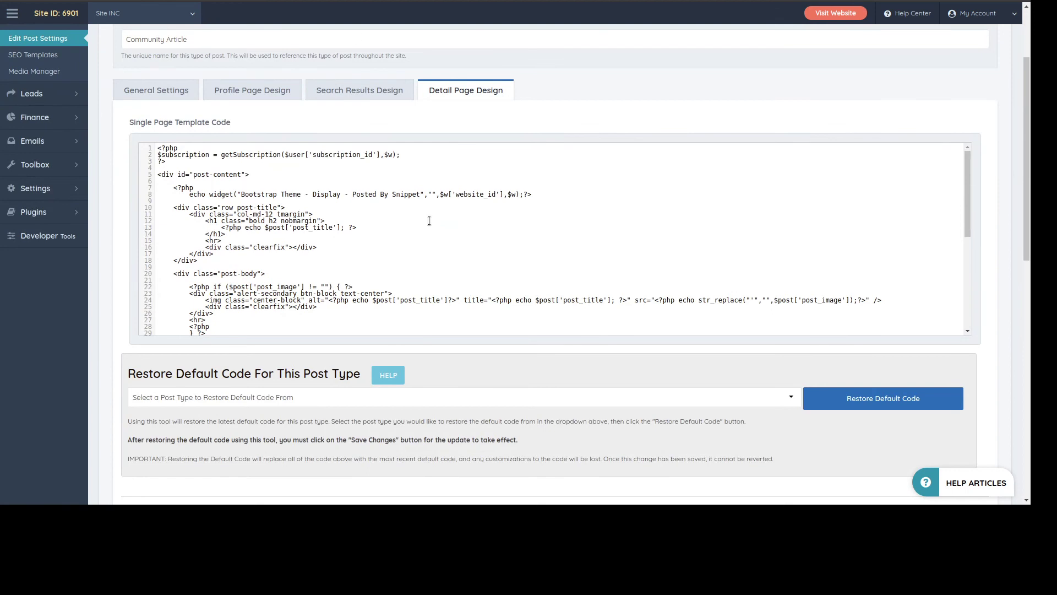
{"action": "scroll", "coordinate": [388, 262], "scroll_direction": "down", "scroll_amount": 2}
{"action": "scroll", "coordinate": [248, 253], "scroll_direction": "up", "scroll_amount": 4}
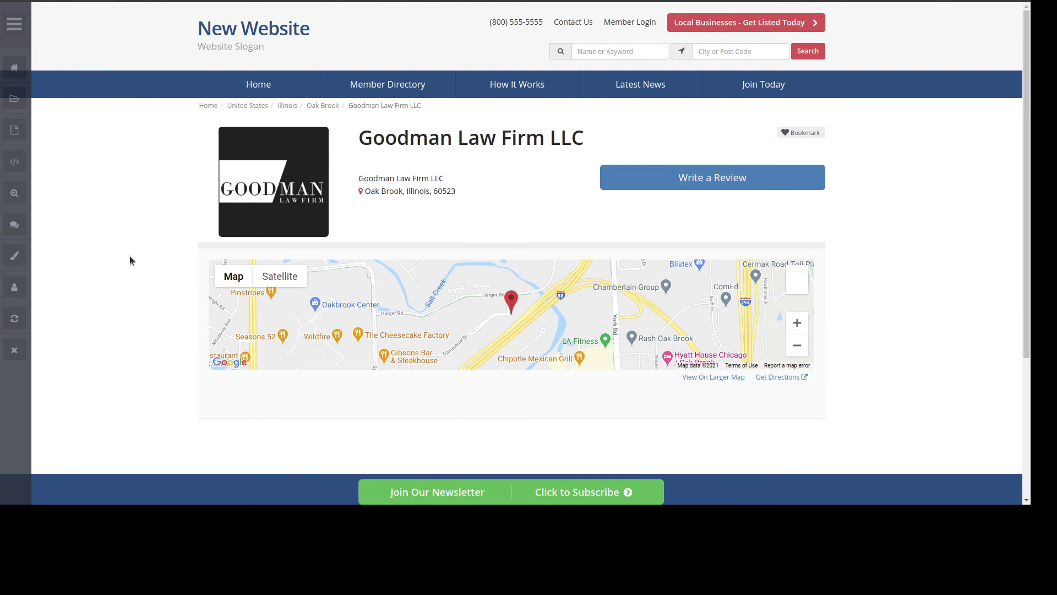
Turn on widget labels on the Goodman Law Firm LLC profile to outline its header, menu and profile sections.
{"action": "left_click", "coordinate": [17, 195]}
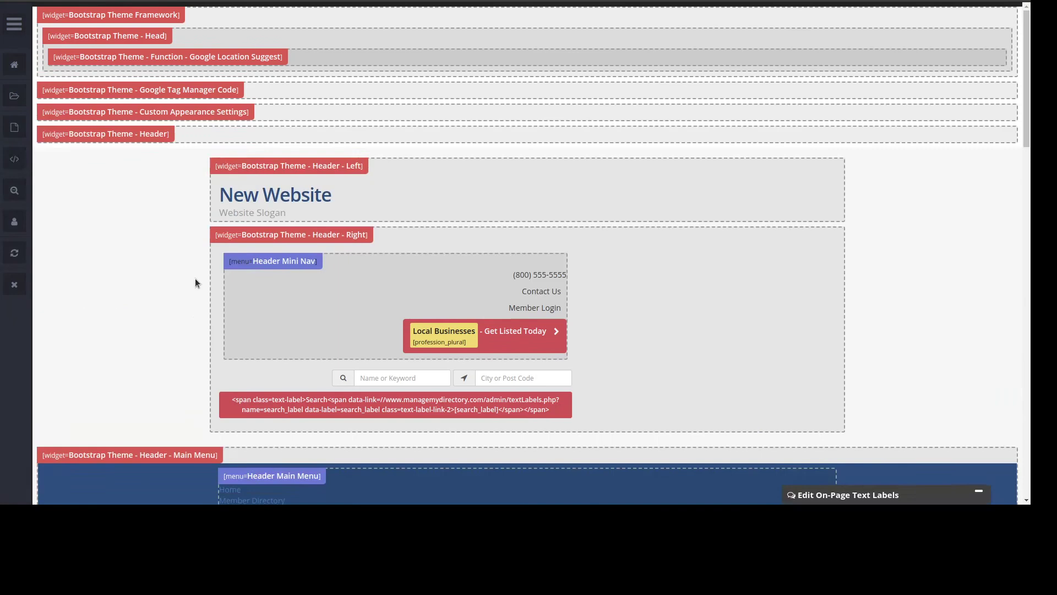
{"action": "scroll", "coordinate": [193, 286], "scroll_direction": "down", "scroll_amount": 6}
{"action": "scroll", "coordinate": [256, 179], "scroll_direction": "up", "scroll_amount": 4}
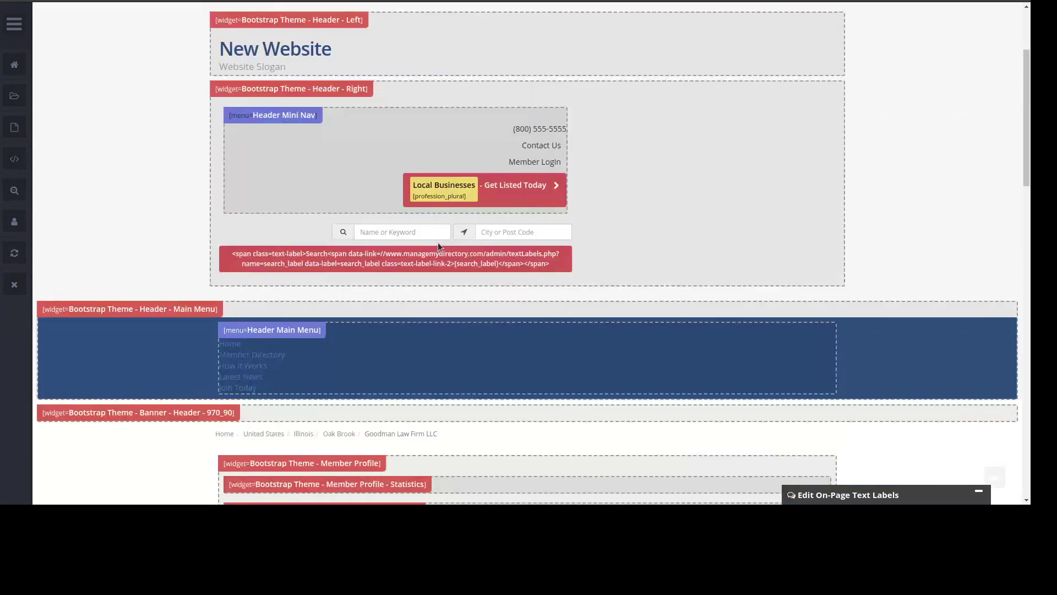